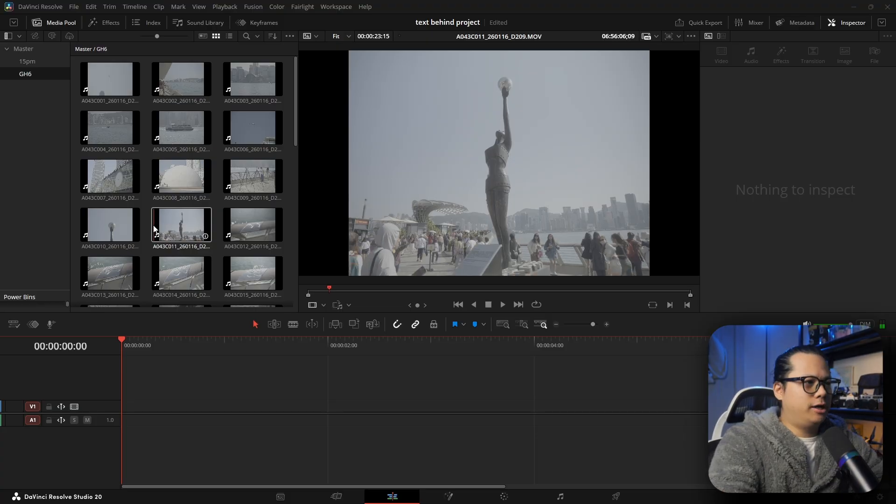
- Preview clip A043C011_260116_D209.MOV and add it to the empty timeline
left_click(156, 229)
left_click_drag(331, 293, 283, 296)
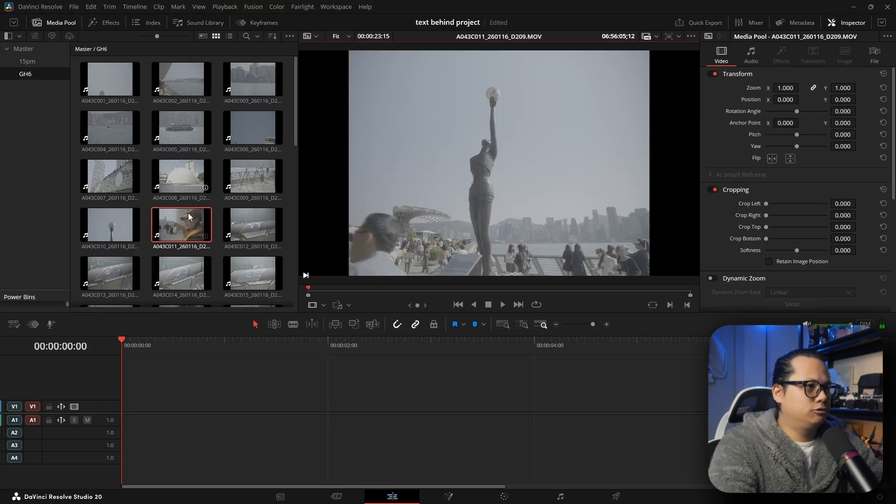
left_click_drag(181, 224, 117, 385)
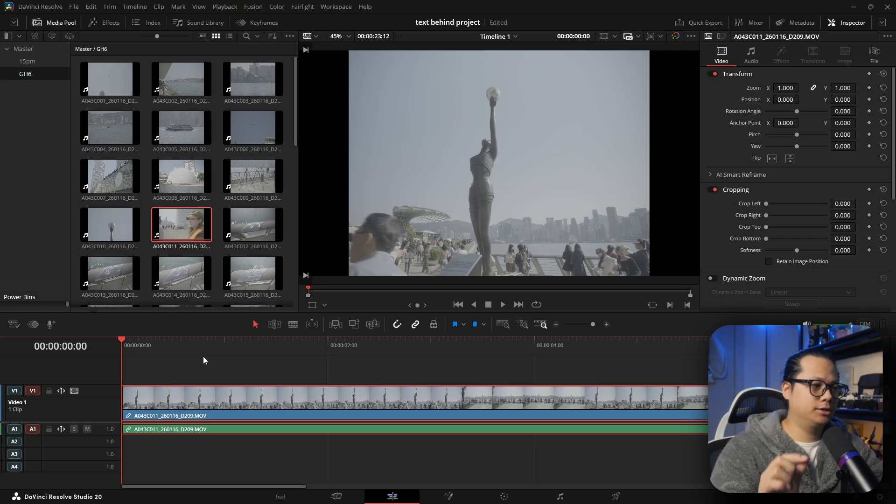
- Play the clip from the start and trim its end to the playhead at about 00:00:03:12
left_click(203, 357)
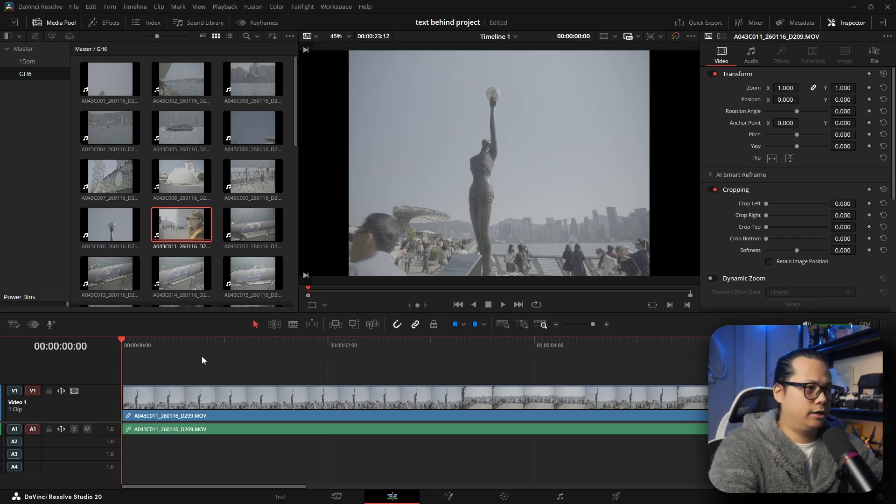
left_click_drag(131, 344, 120, 344)
key("space")
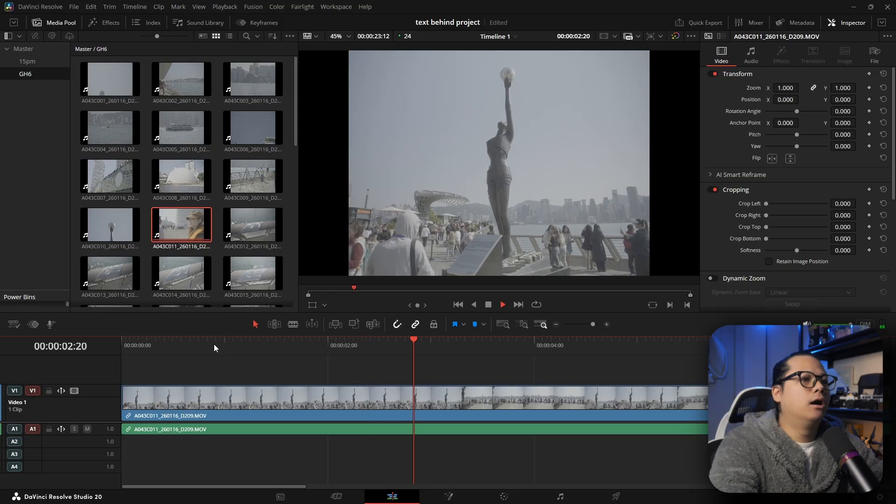
key("space")
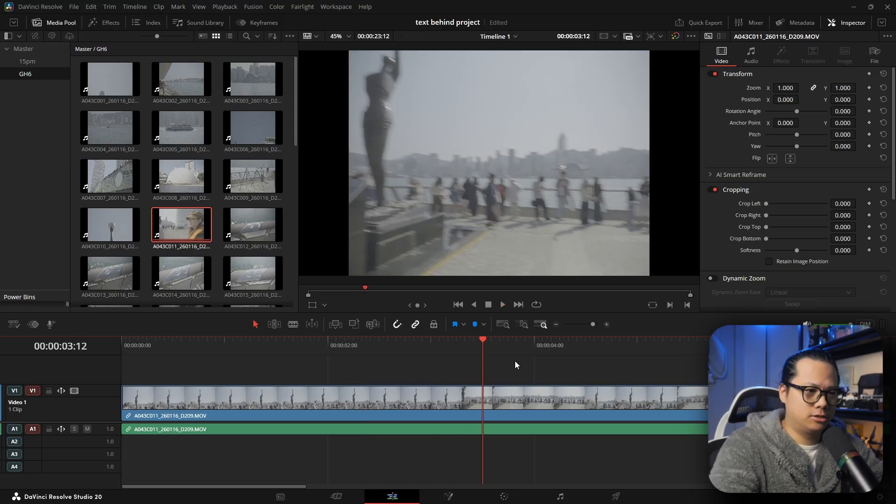
key("ctrl+shift+bracketright")
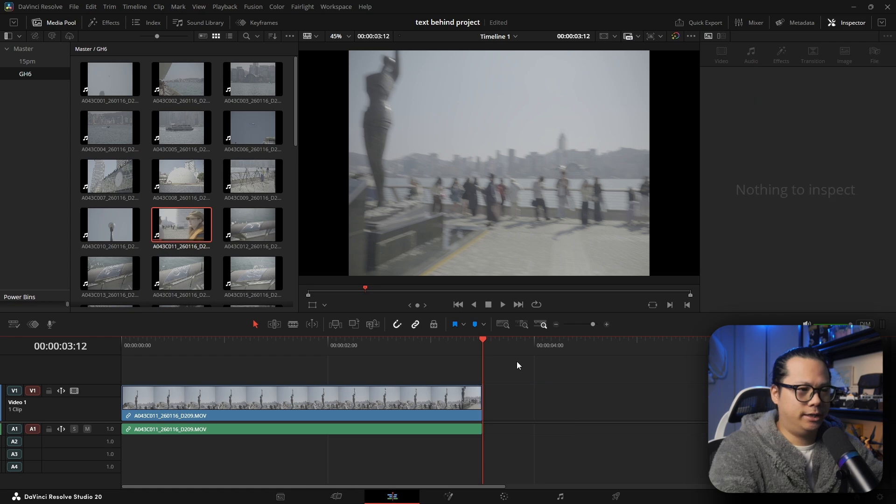
- Shorten the clip's end further to about 00:00:02:21
left_click(432, 352)
key("space")
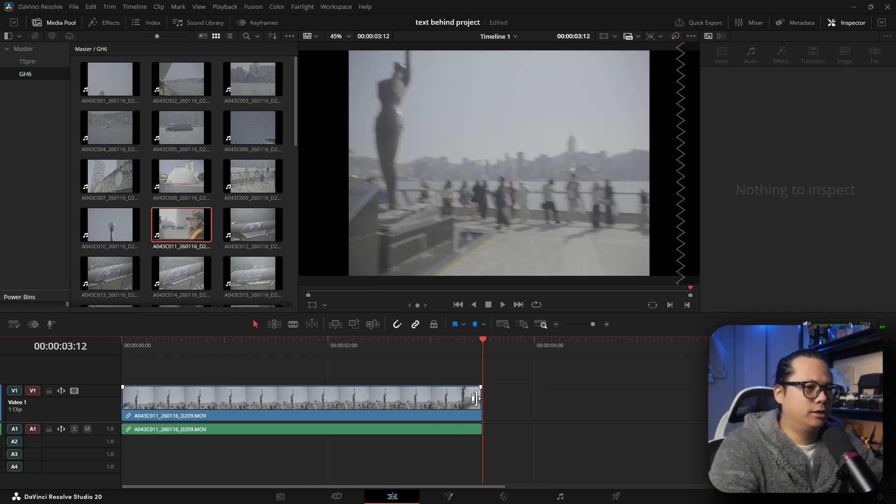
left_click_drag(473, 398, 408, 398)
- Select the clip at about one second in and zoom it in to about 1.338
left_click_drag(391, 352, 272, 351)
left_click(329, 392)
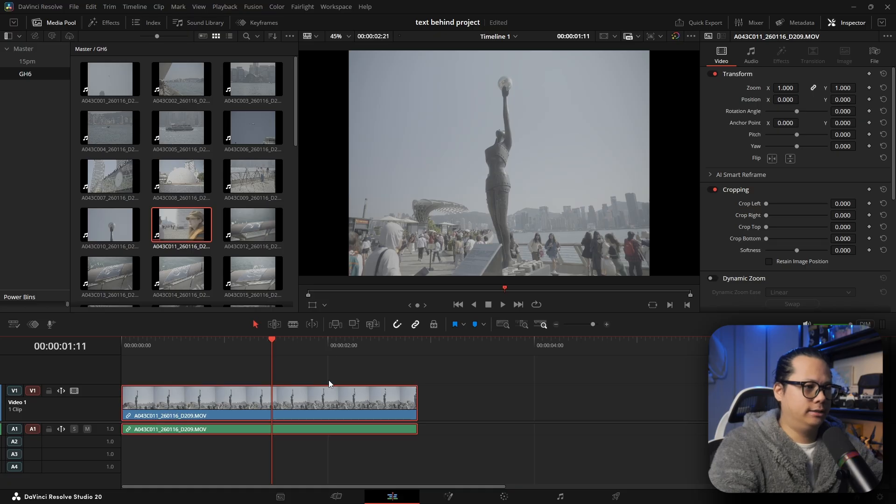
left_click(331, 363)
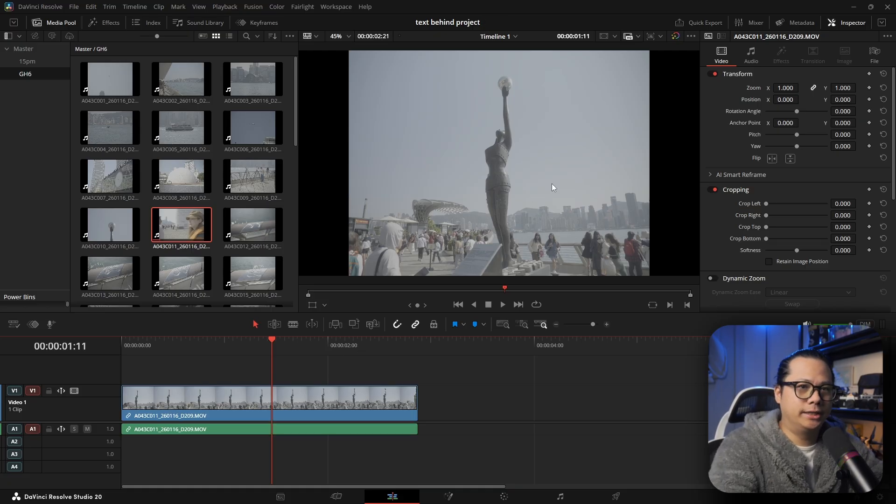
left_click_drag(777, 87, 803, 88)
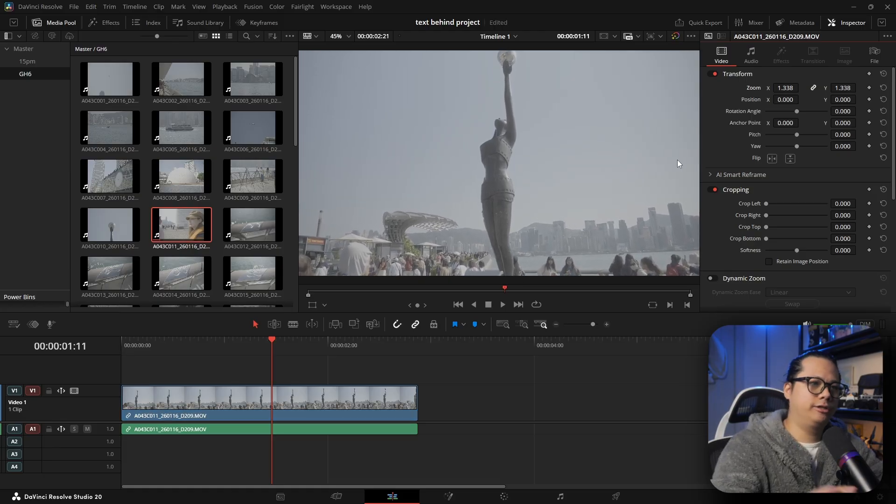
- Reframe the clip on the statue's top with zoom 1.735, position X -8 and Y -333
left_click(325, 373)
left_click_drag(301, 357, 390, 358)
left_click(363, 393)
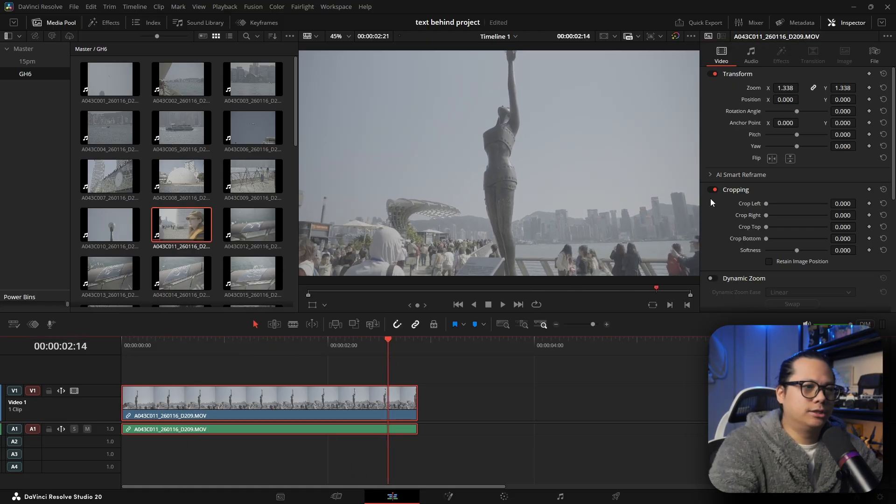
left_click_drag(844, 97, 859, 99)
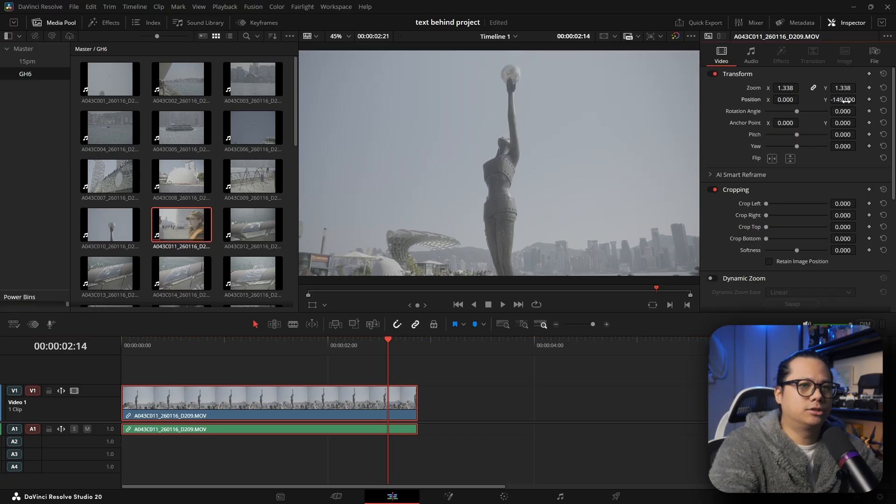
left_click_drag(793, 89, 802, 87)
left_click_drag(858, 99, 858, 98)
left_click_drag(786, 99, 783, 99)
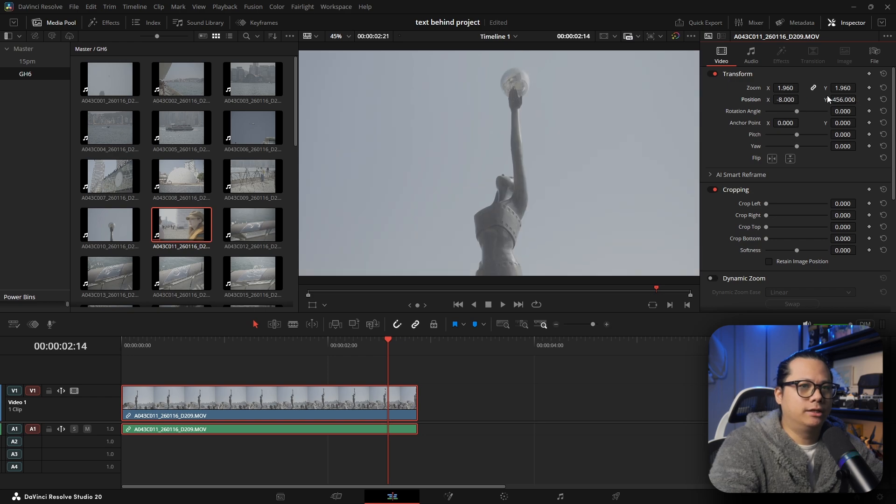
mouse_move(844, 89)
left_mouse_down()
mouse_move(825, 89)
mouse_move(841, 98)
left_mouse_up()
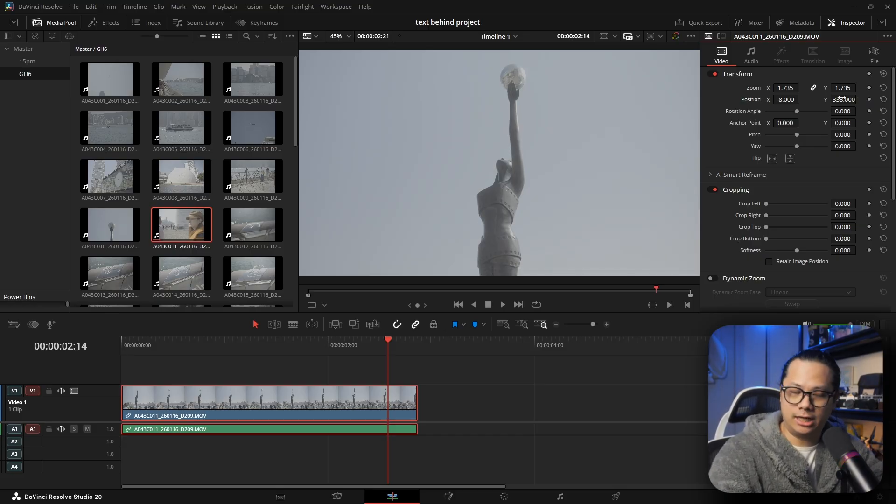
- Convert the timeline clip into a new Fusion clip
scroll(326, 374, "up", 10)
scroll(327, 387, "down", 4)
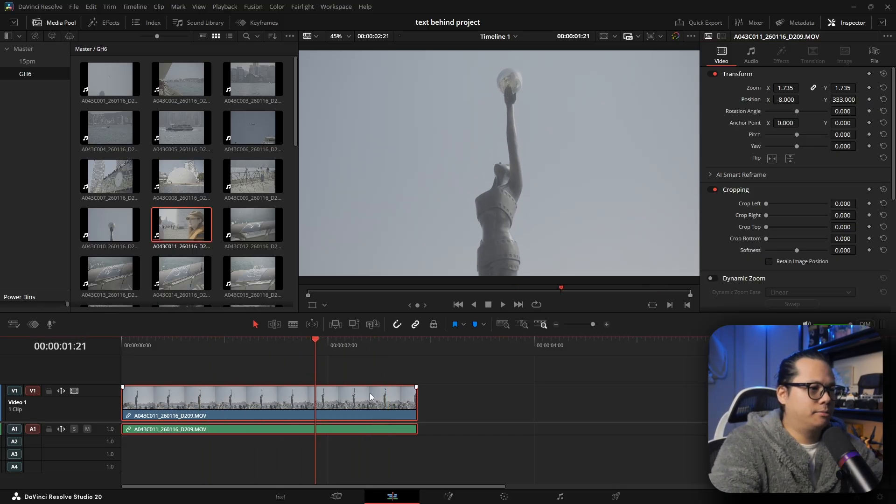
right_click(372, 400)
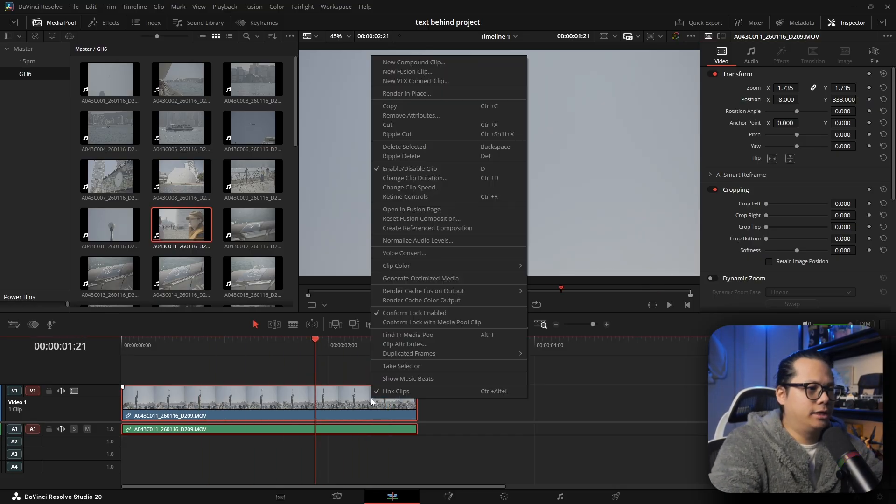
left_click(435, 72)
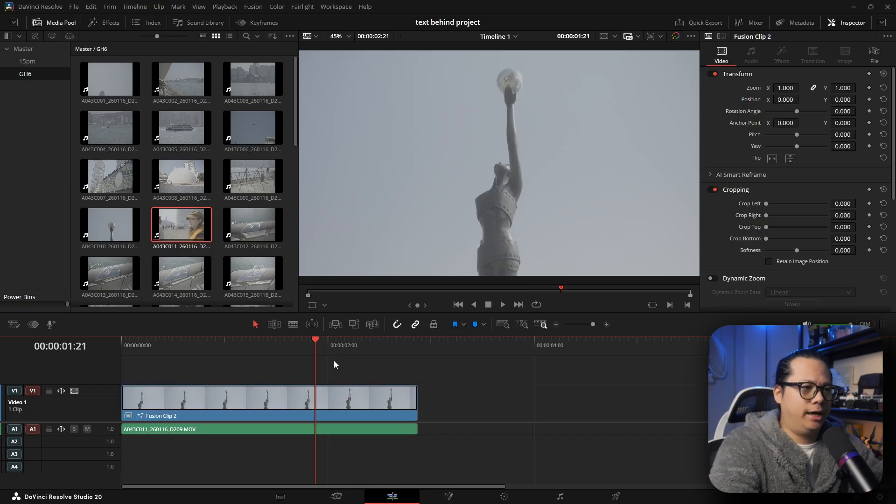
- Open the Fusion clip in the Fusion page
left_click(317, 354)
right_click(376, 399)
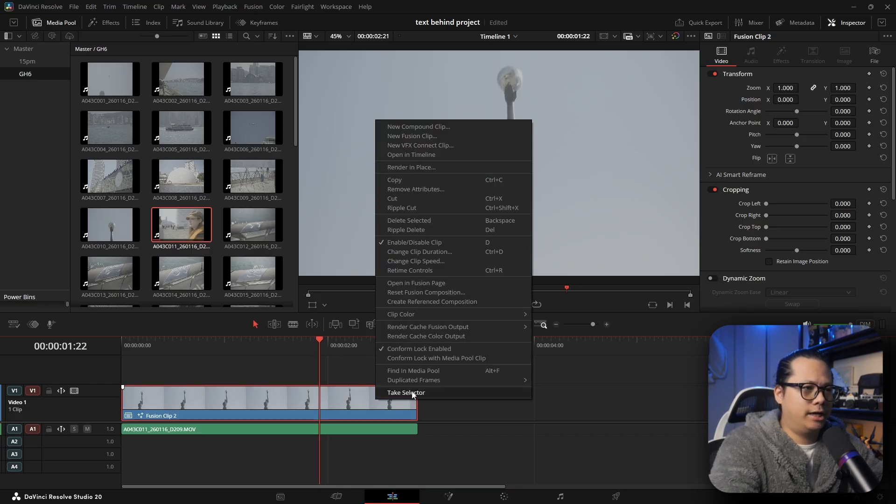
left_click(423, 284)
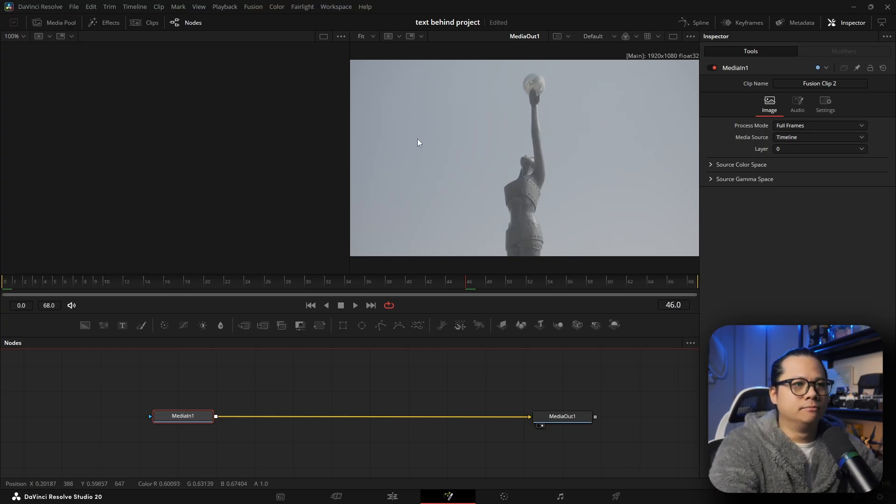
- Add a Magic Mask tool to the node graph by searching for magic
left_click_drag(183, 413, 167, 415)
left_click(187, 399)
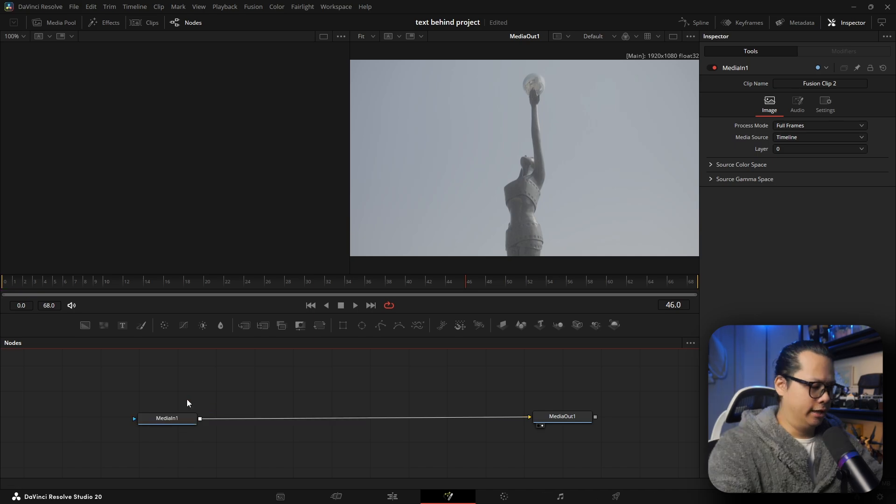
key("shift+space")
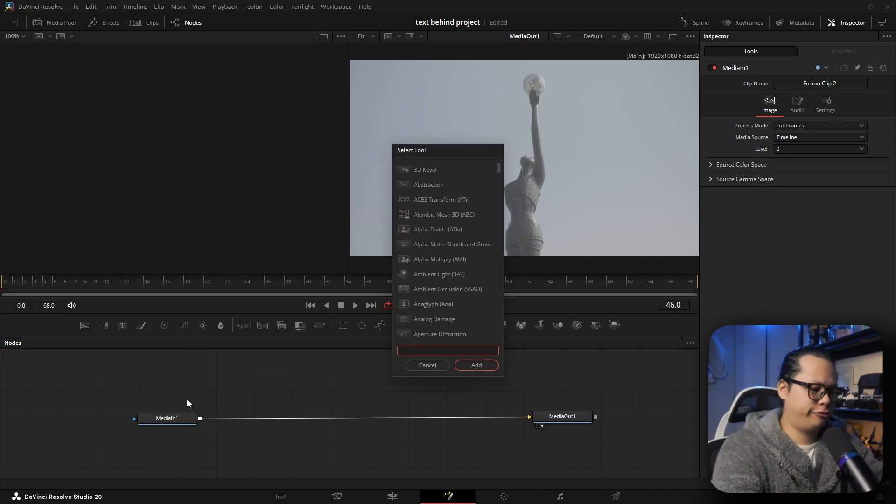
type("magic")
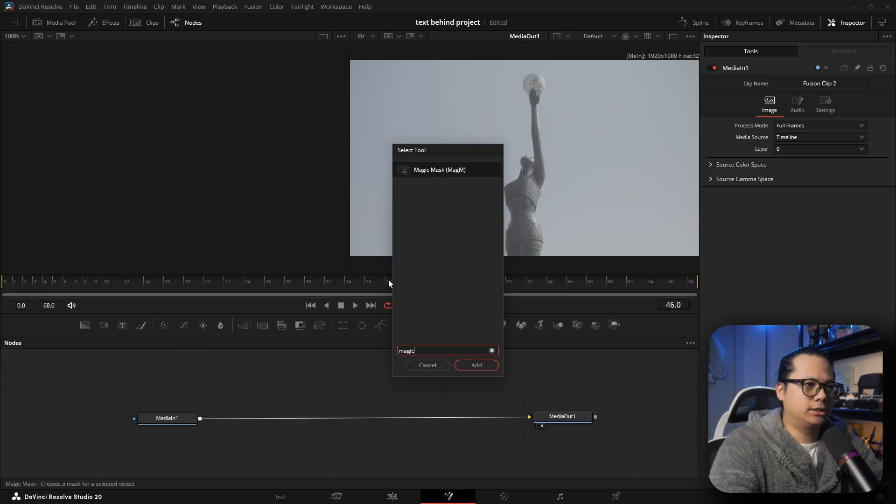
left_click(483, 367)
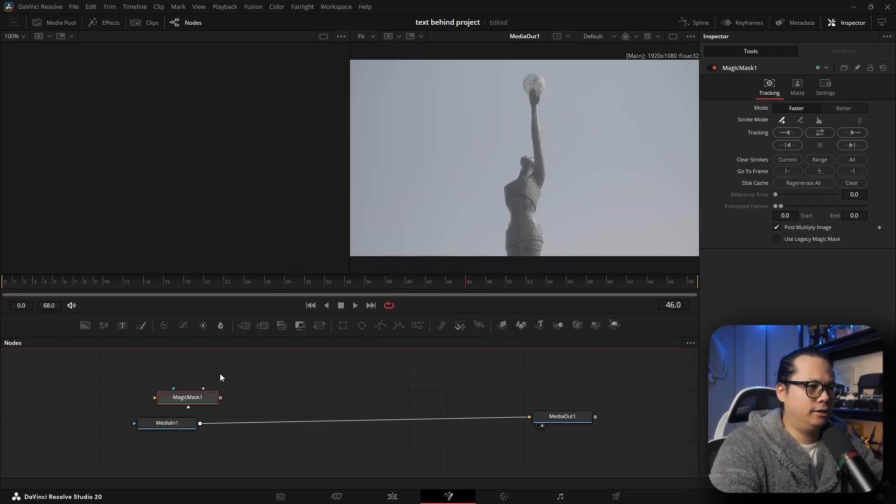
- Insert the MagicMask1 node into the link between MediaIn1 and MediaOut1
left_click_drag(206, 396, 349, 383)
left_click_drag(177, 424, 203, 418)
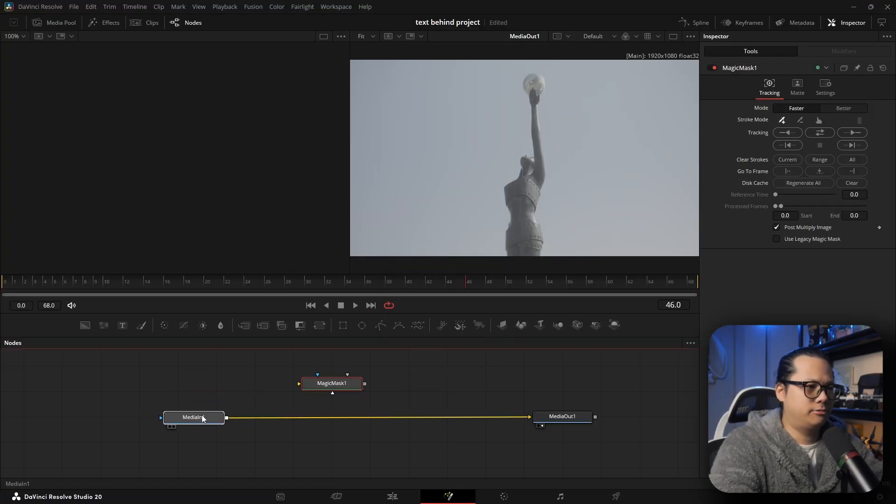
left_click(348, 384)
mouse_move(347, 384)
left_mouse_down()
mouse_move(311, 385)
mouse_move(283, 419)
mouse_move(298, 399)
mouse_move(291, 419)
mouse_move(315, 408)
left_mouse_up()
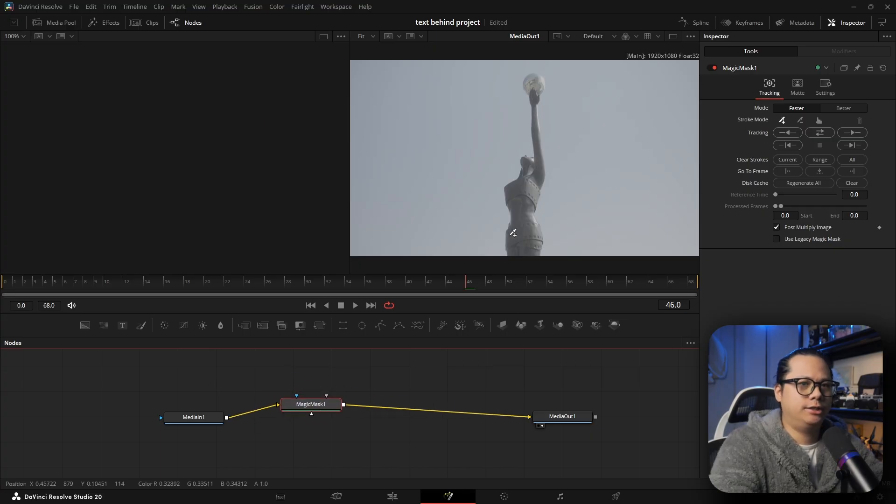
- Draw add strokes on the statue's body, arm and globe, then track the mask in both directions
left_click(783, 121)
left_click(523, 232)
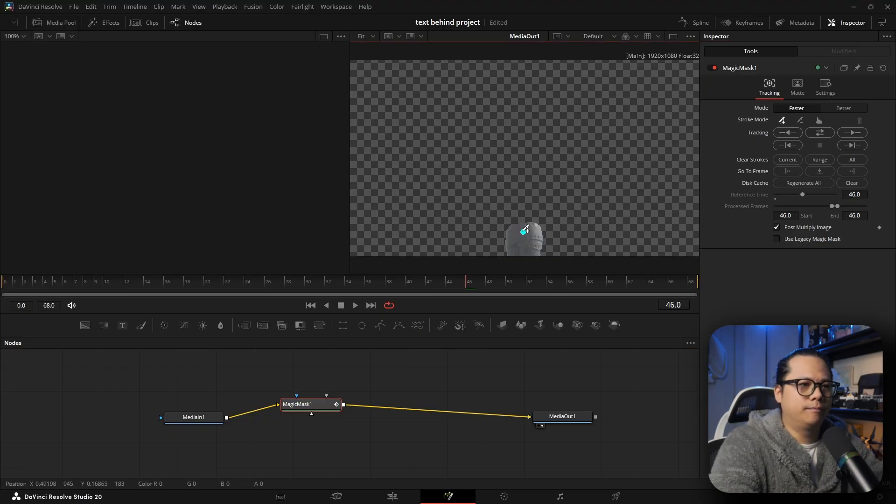
left_click(522, 208)
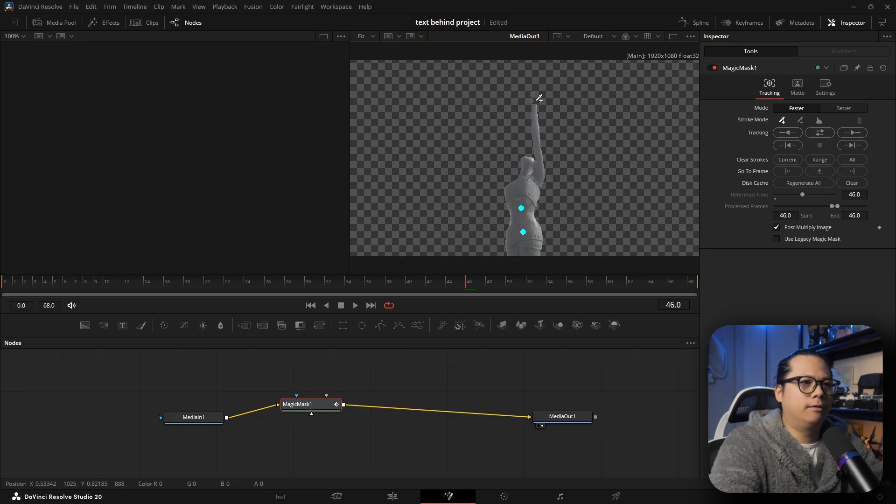
left_click(535, 126)
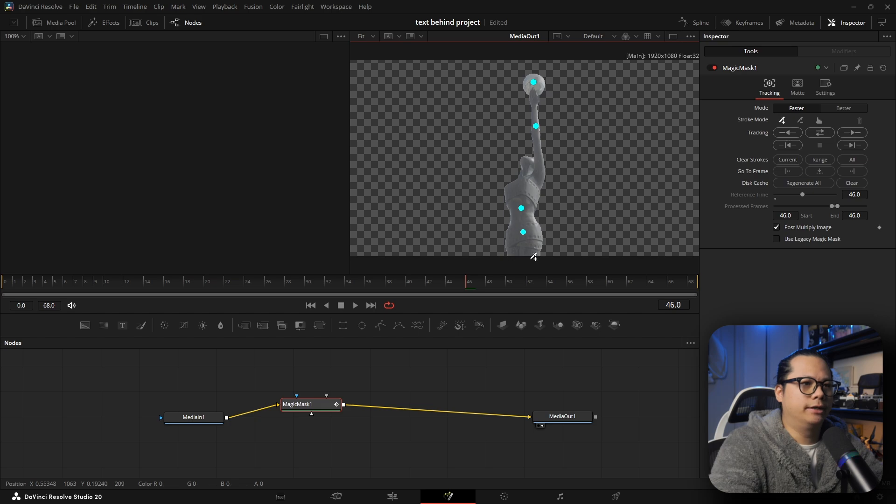
left_click(817, 134)
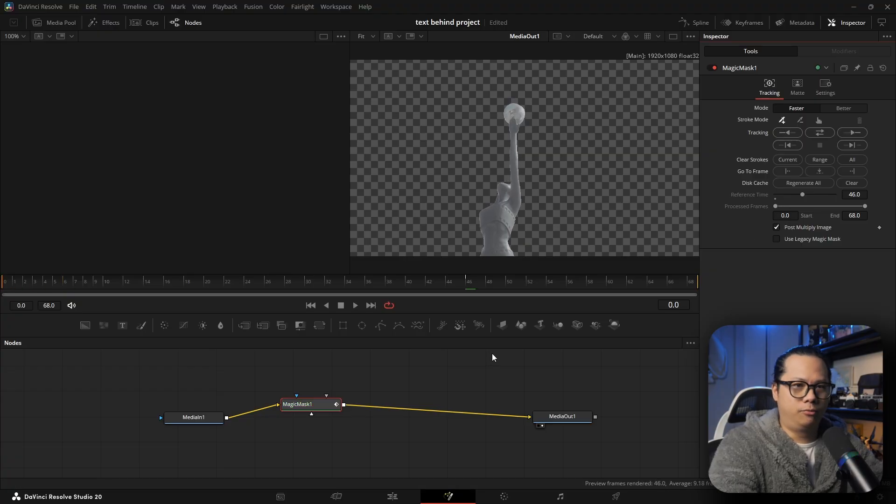
- Add a Text+ node to the node graph above the MagicMask1 node
mouse_move(314, 405)
left_mouse_down()
mouse_move(338, 413)
mouse_move(310, 396)
mouse_move(320, 399)
mouse_move(302, 415)
left_mouse_up()
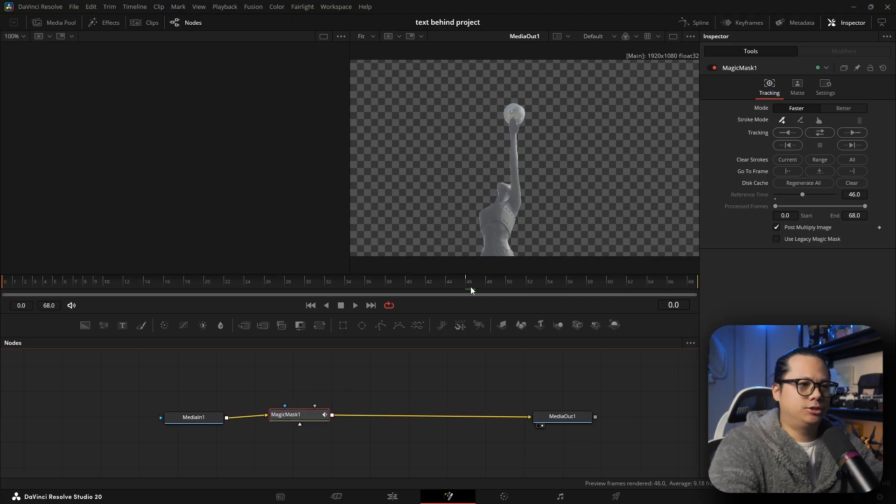
left_click_drag(469, 287, 487, 298)
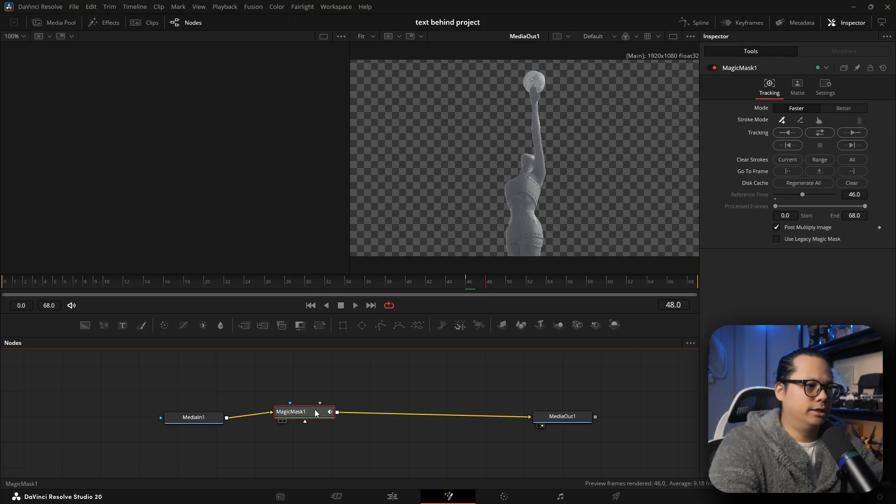
left_click_drag(319, 414, 326, 413)
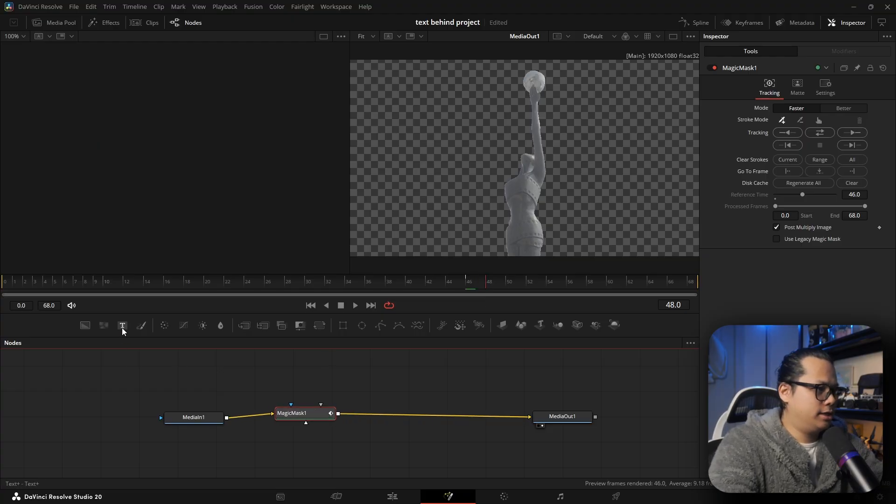
left_click_drag(121, 329, 132, 329)
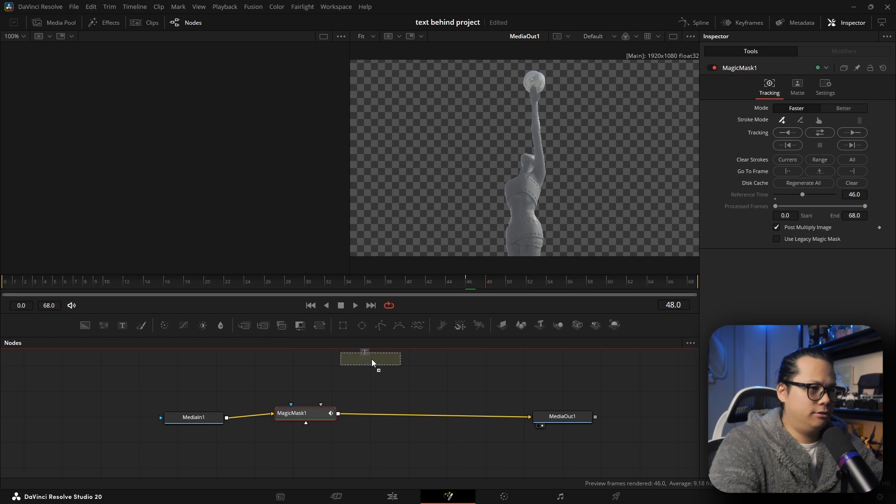
left_click_drag(356, 371, 352, 372)
left_click_drag(316, 413, 324, 423)
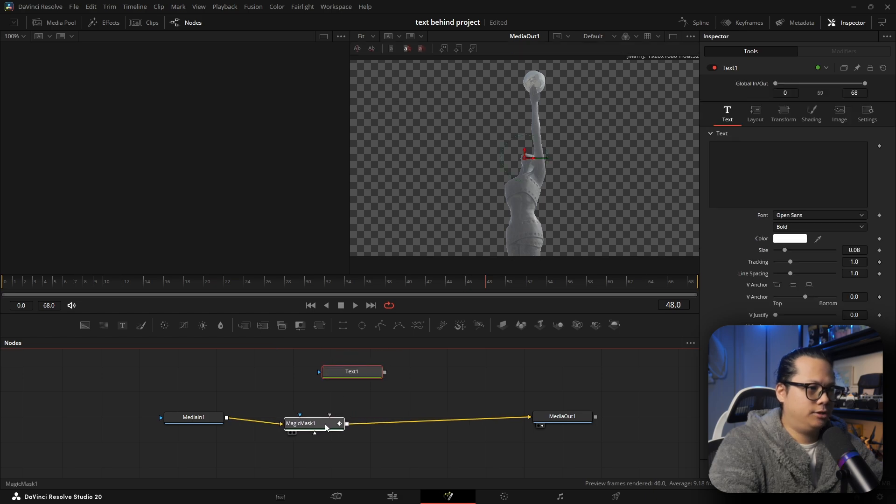
left_click(349, 378)
left_click_drag(349, 379, 342, 385)
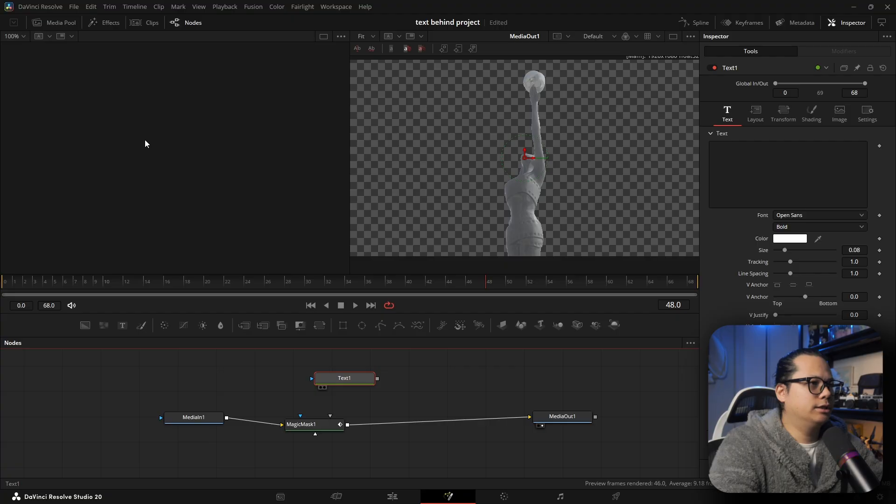
- View the Text1 node and enter HONGKONG as its text
key("1")
mouse_move(338, 381)
left_mouse_down()
mouse_move(316, 377)
mouse_move(342, 376)
left_mouse_up()
left_click(753, 175)
left_click(745, 205)
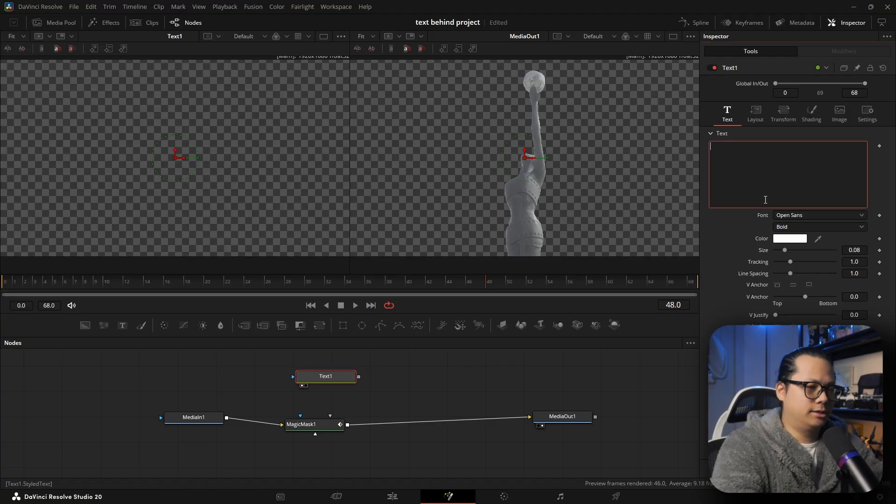
type("HONGKONG")
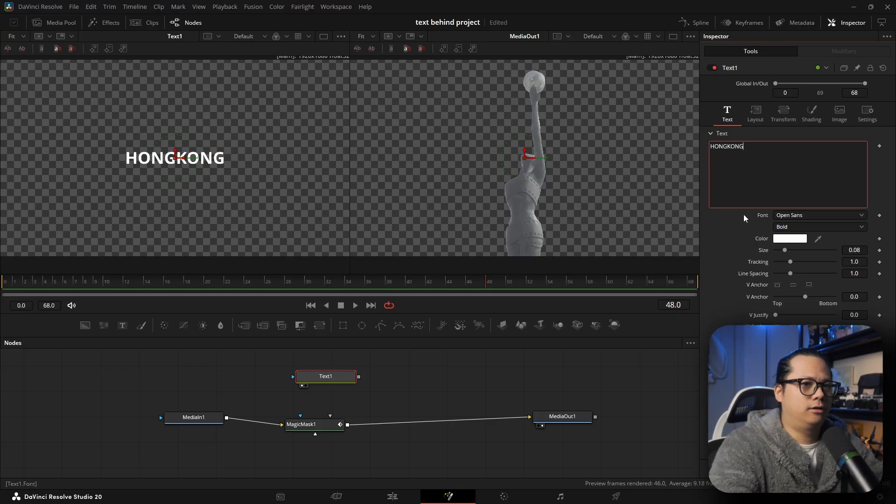
- Set the text font to Agency FB and enlarge its size to 0.3863
left_click_drag(847, 250, 887, 250)
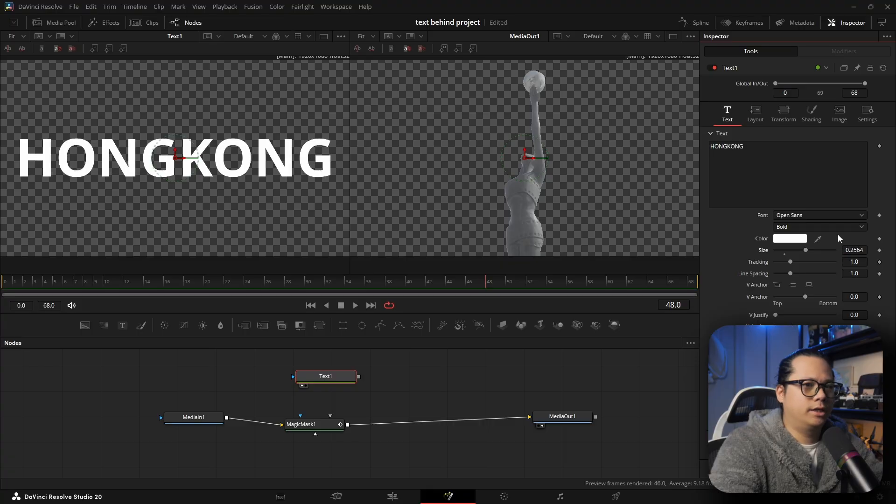
left_click(824, 215)
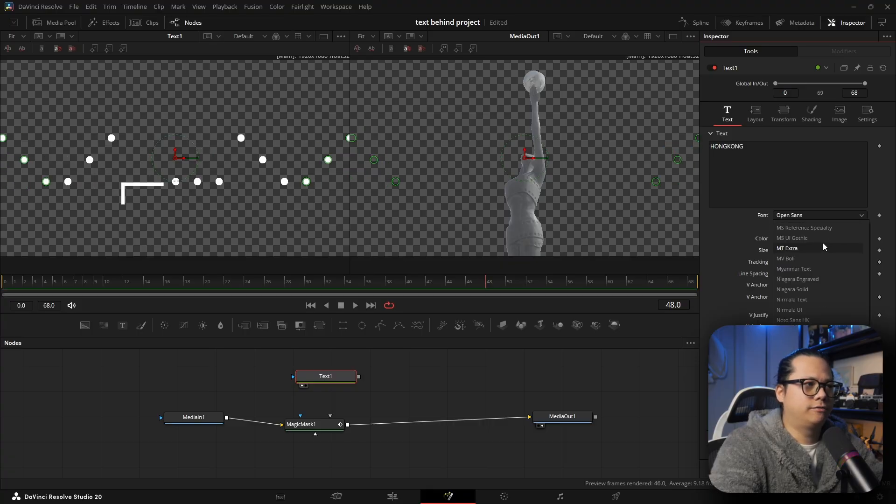
scroll(823, 243, "up", 10)
scroll(810, 270, "up", 10)
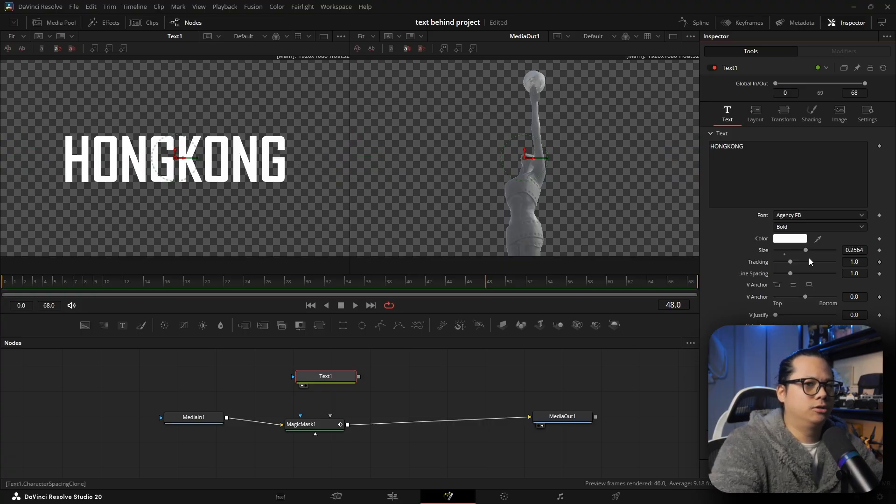
left_click_drag(860, 249, 884, 249)
left_click_drag(821, 250, 853, 250)
- Reposition the Text1, MagicMask1 and MediaIn1 nodes to tidy the node graph
left_click_drag(330, 377, 326, 370)
left_click_drag(328, 429, 315, 416)
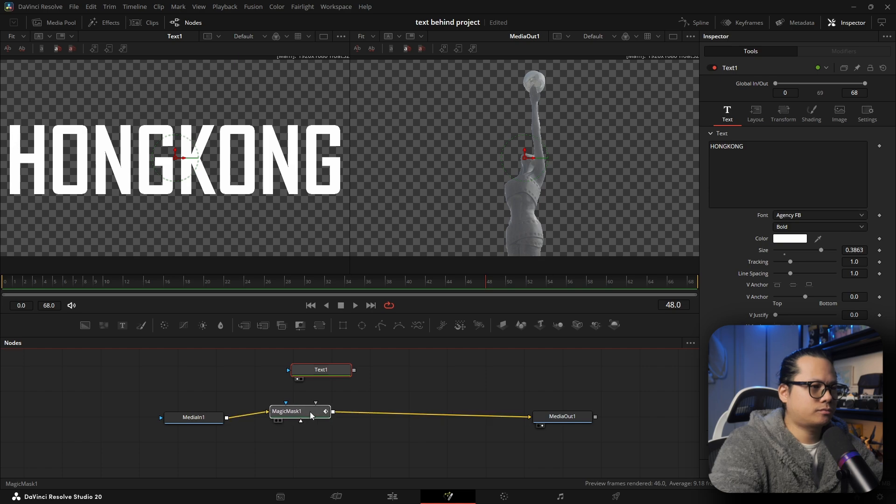
left_click_drag(203, 423, 202, 422)
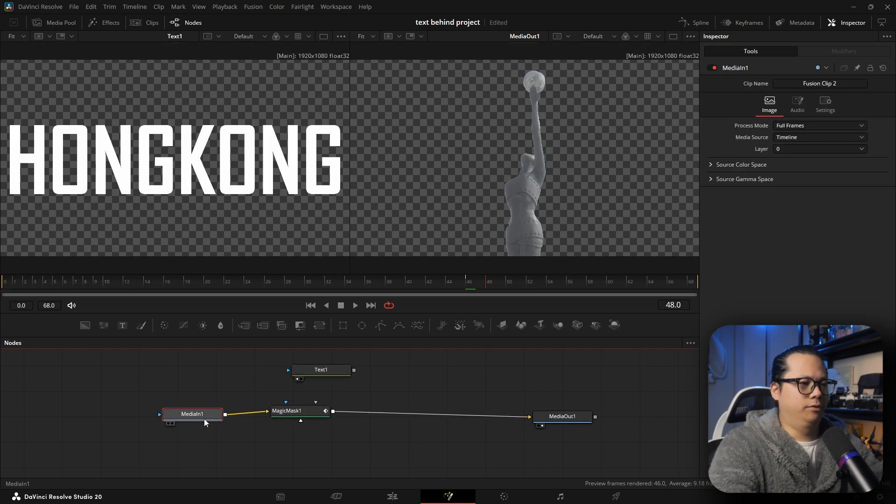
left_click_drag(297, 414, 288, 419)
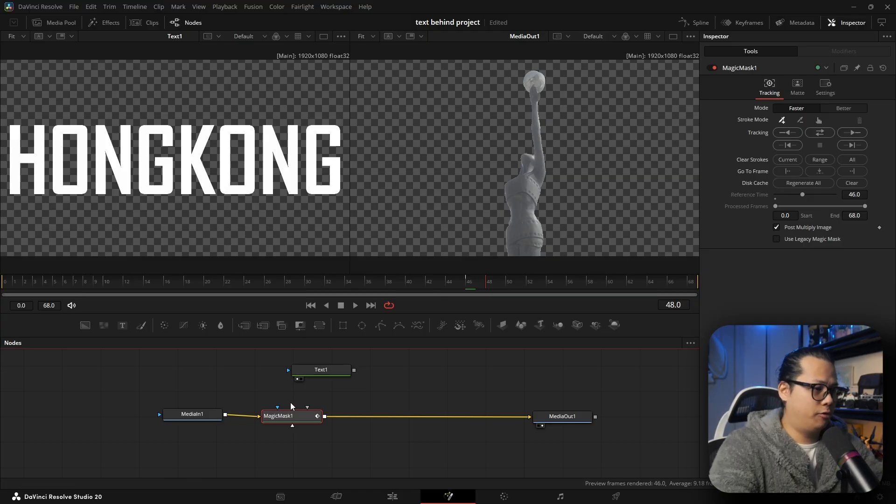
left_click_drag(290, 412, 287, 415)
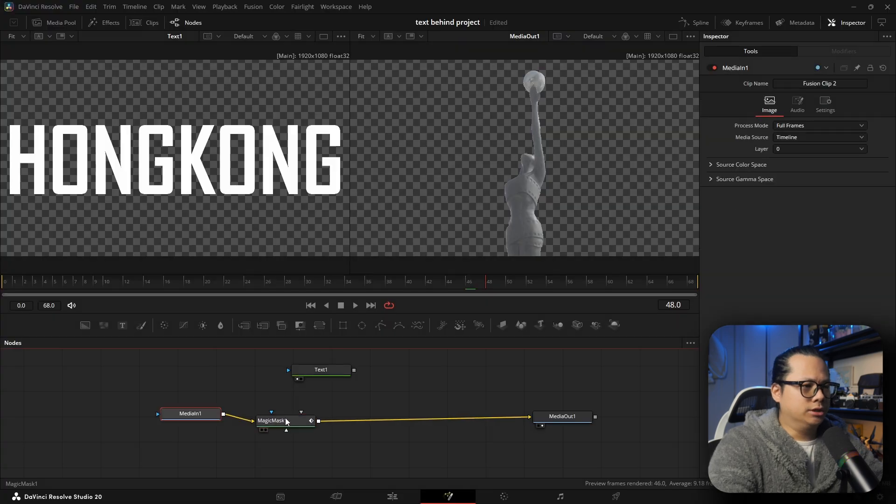
left_click(286, 421)
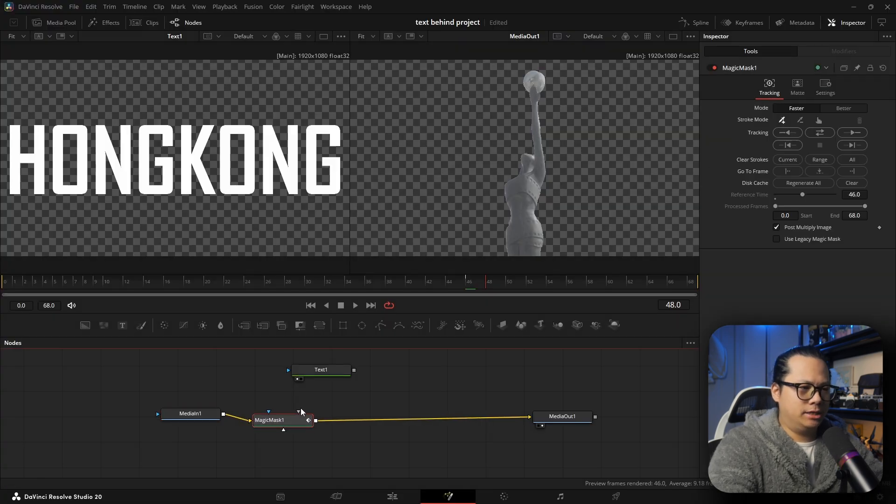
left_click(330, 370)
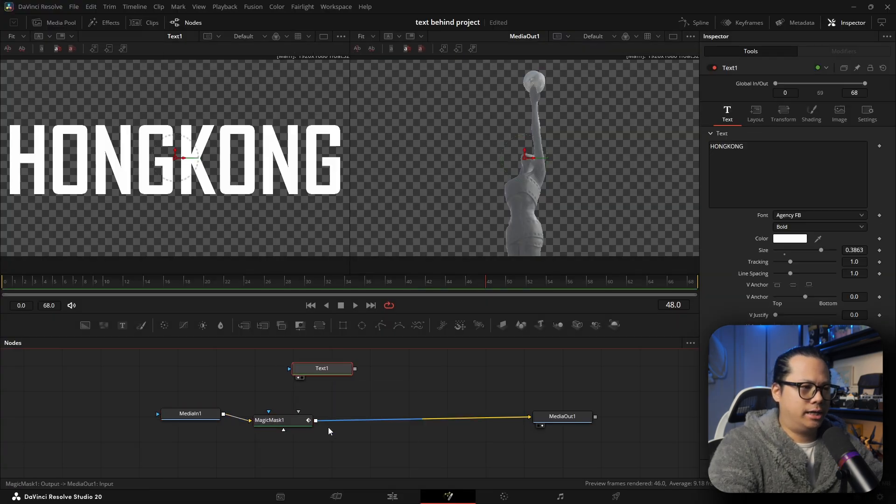
left_click_drag(300, 420, 301, 419)
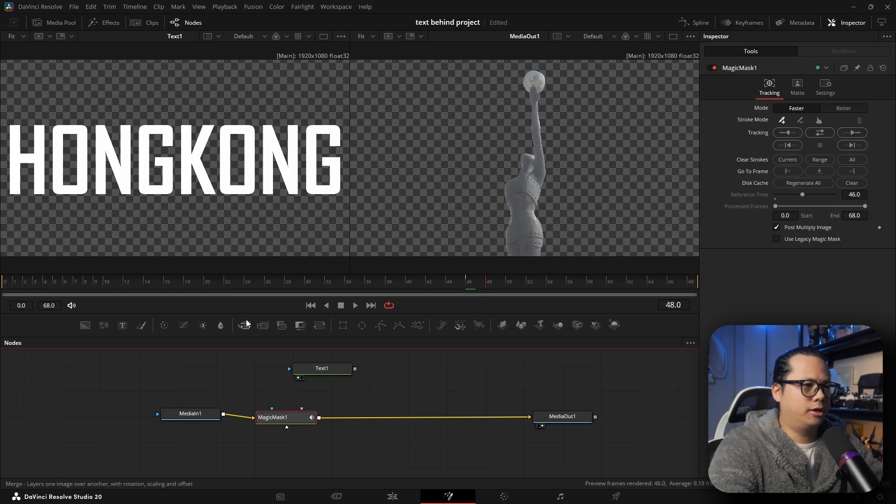
- Add a Merge node and connect the Text1 output to its background input
left_click_drag(248, 326, 384, 397)
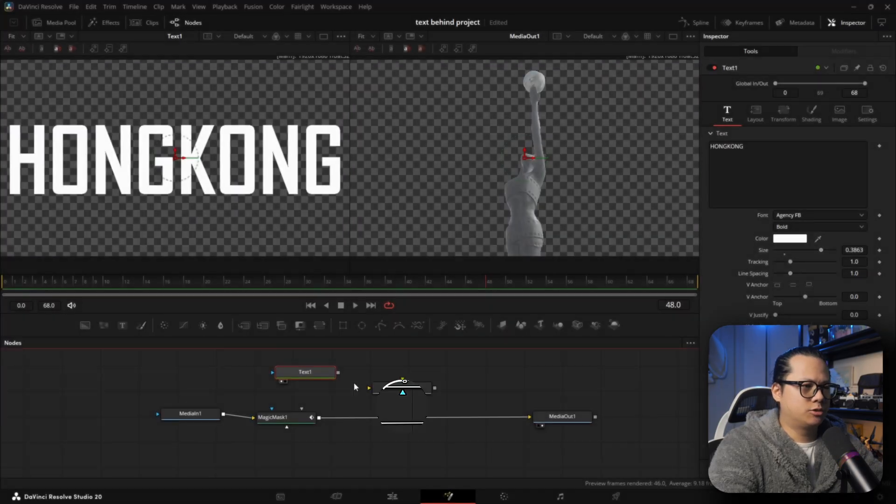
left_click(317, 376)
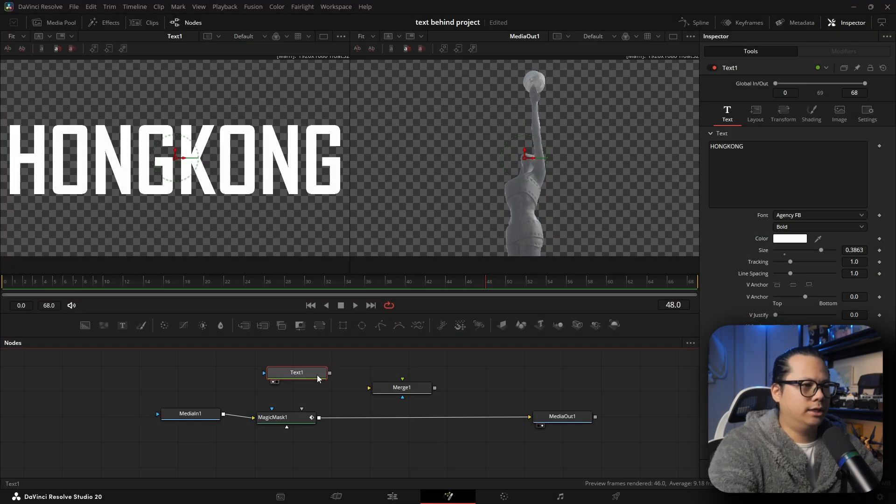
left_click_drag(330, 373, 378, 389)
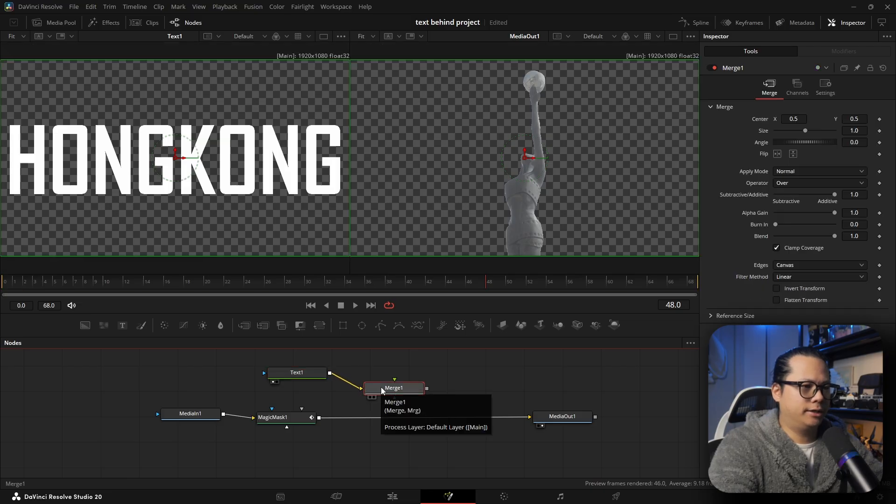
- Connect MagicMask1 to Merge1's foreground input and route Merge1 into MediaOut1
left_click_drag(280, 417, 278, 411)
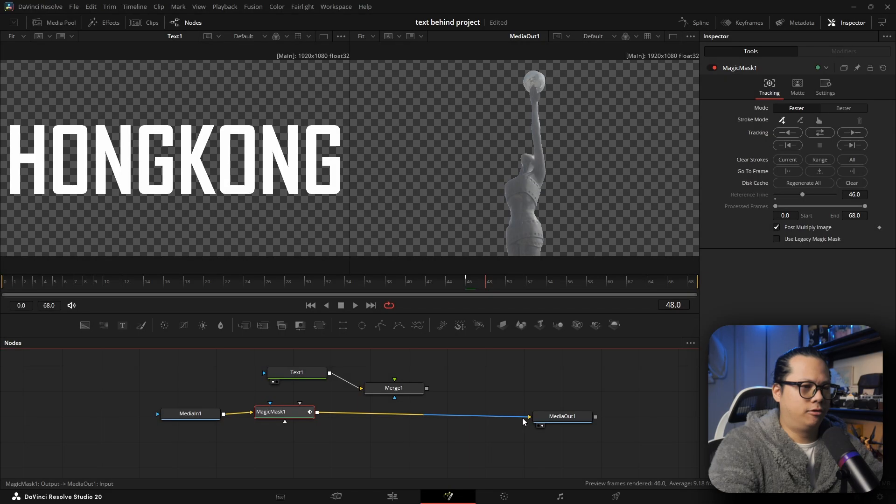
mouse_move(524, 421)
left_mouse_down()
mouse_move(411, 395)
mouse_move(395, 378)
mouse_move(529, 419)
left_mouse_up()
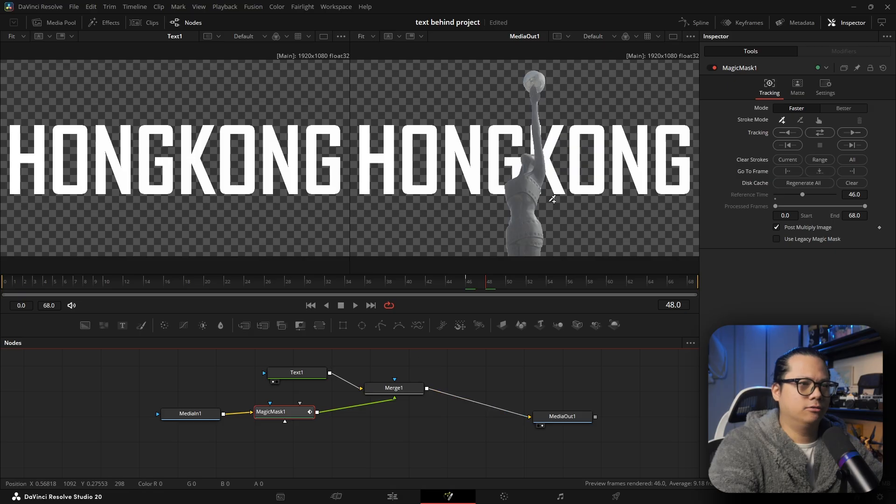
left_click_drag(388, 391, 398, 419)
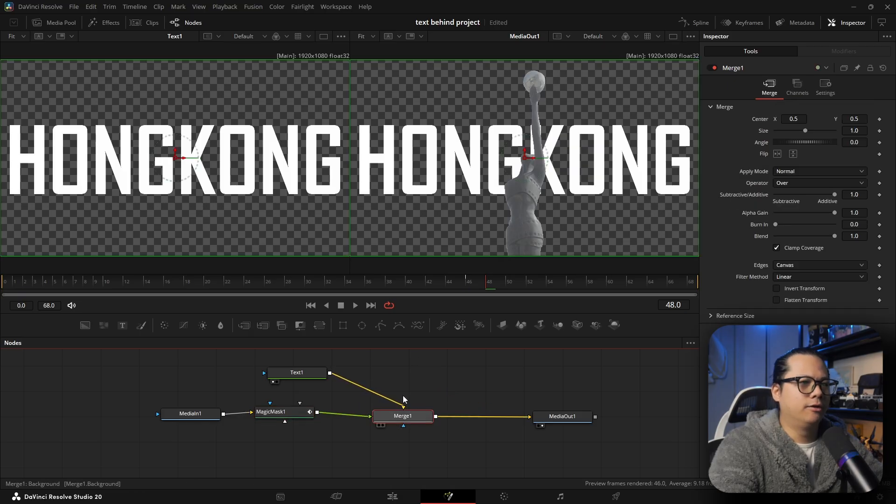
- Play back the composite in Fusion and on the Edit page to review the text-behind-statue effect
key("space")
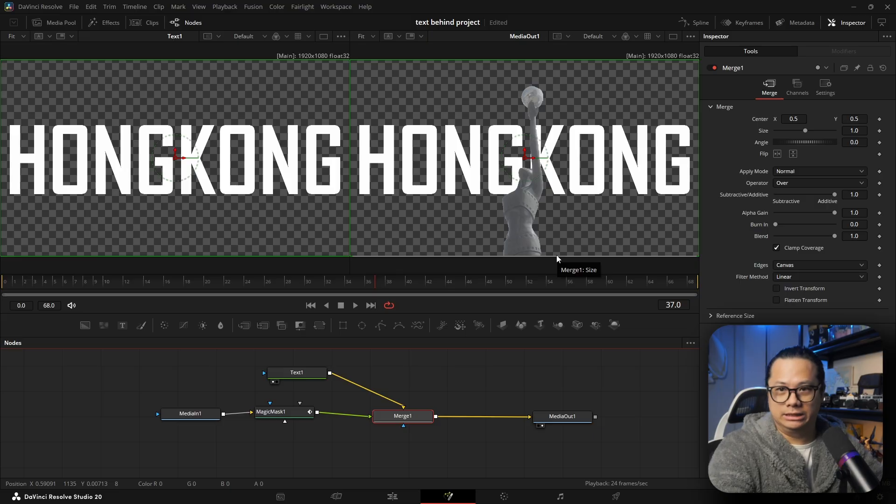
key("space")
left_click_drag(283, 424, 292, 423)
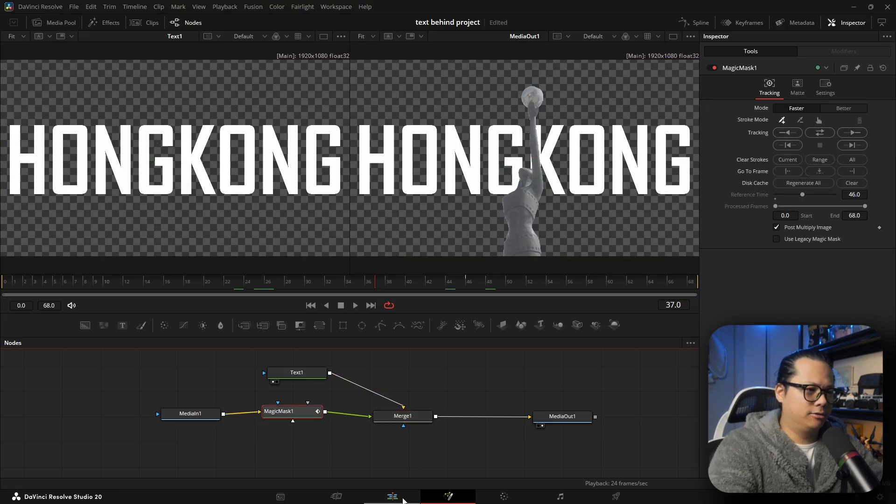
left_click(404, 500)
left_click_drag(213, 347, 119, 348)
key("space")
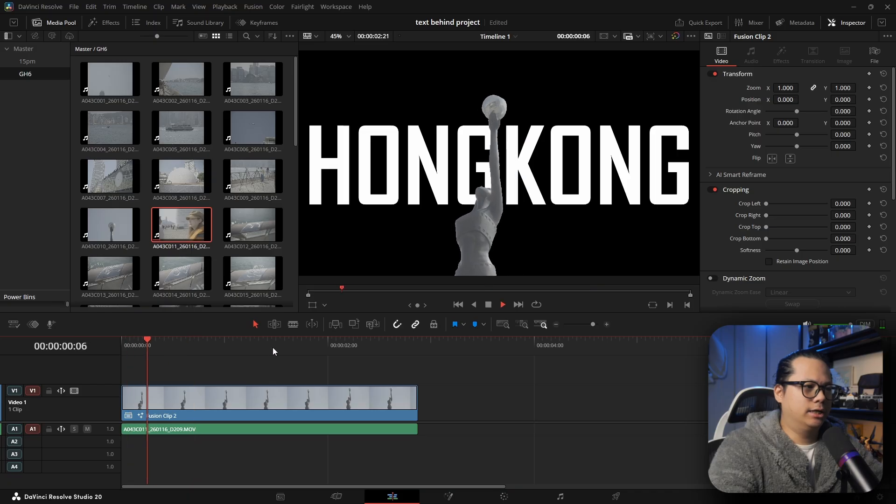
key("space")
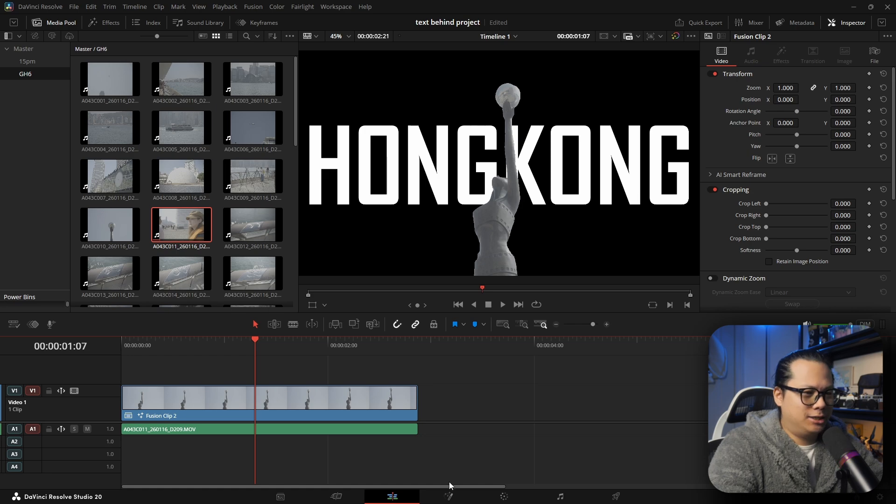
left_click(448, 496)
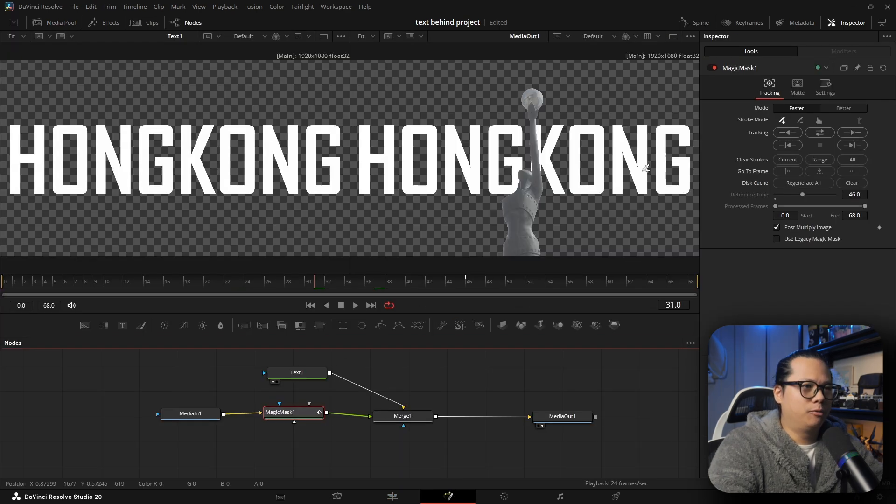
- Add a second Merge node and connect MediaIn1 to its background input
left_click(399, 414)
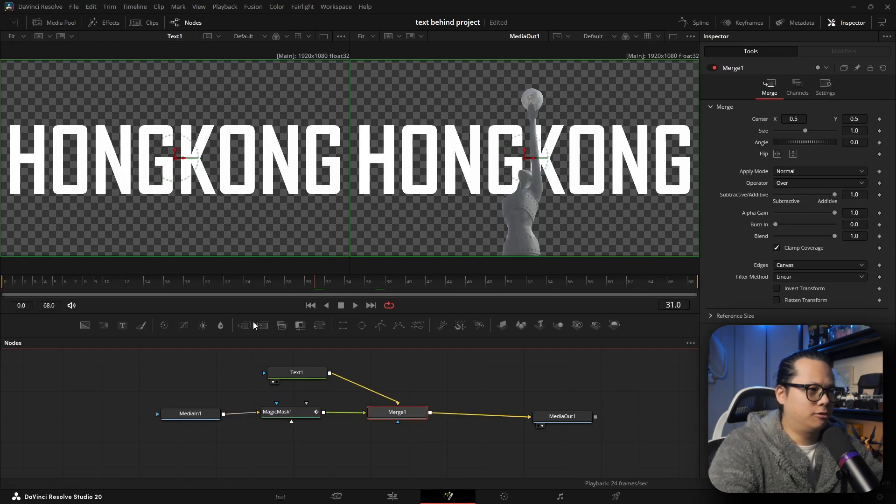
left_click_drag(246, 329, 454, 377)
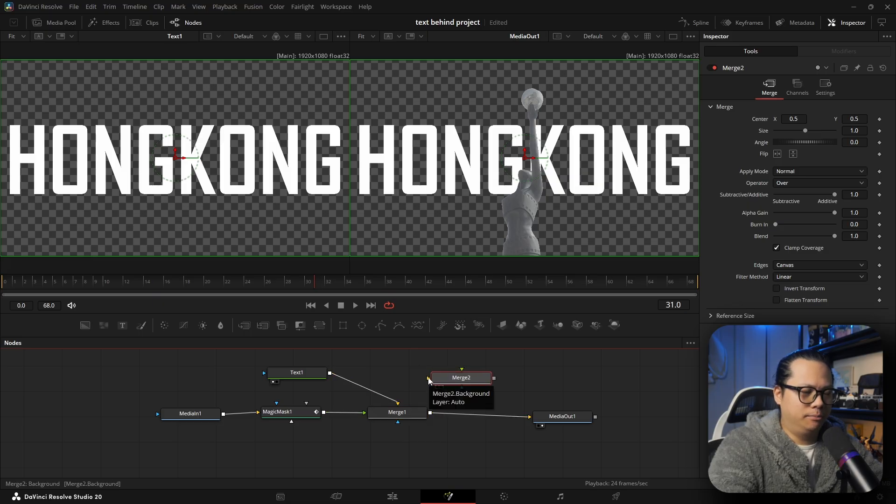
left_click_drag(455, 382, 442, 449)
left_click_drag(195, 421, 147, 182)
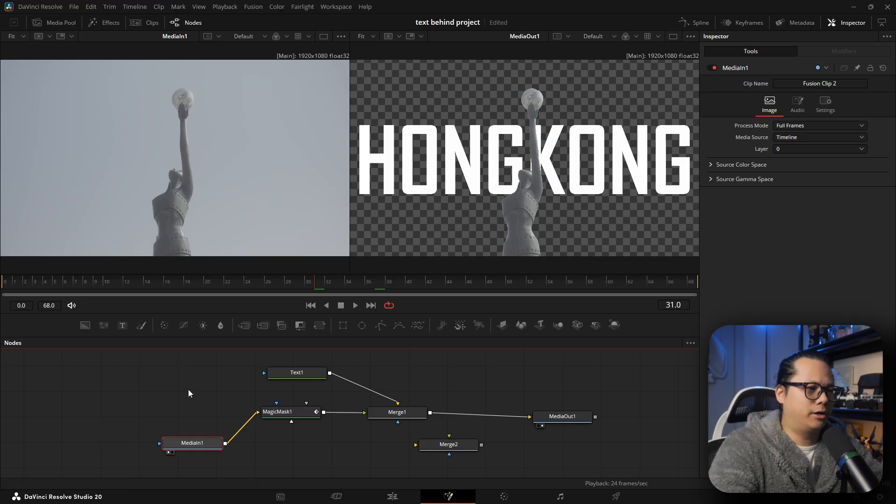
left_click_drag(225, 443, 438, 456)
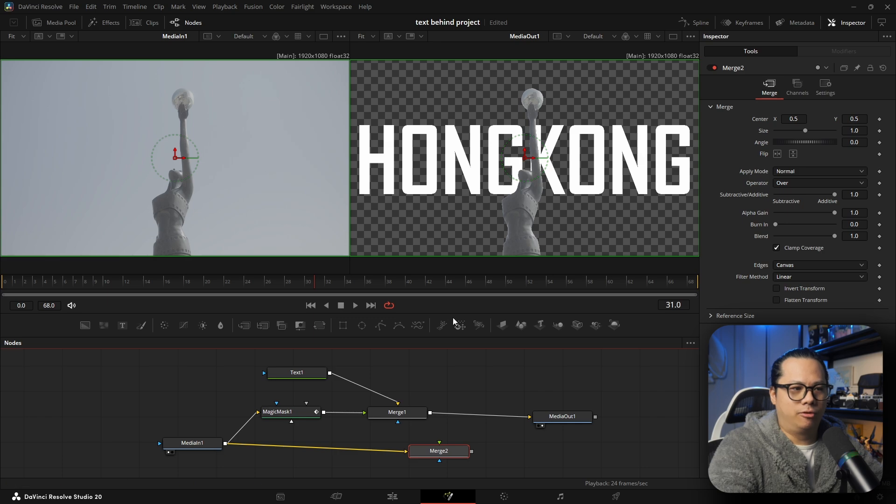
- Feed Merge1 into Merge2's foreground and connect Merge2 to MediaOut1
left_click_drag(528, 418, 461, 410)
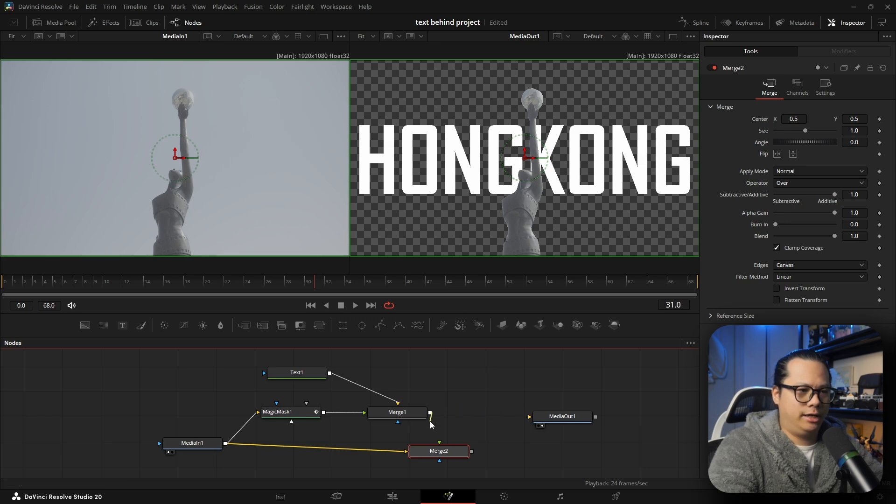
left_click_drag(440, 440, 530, 417)
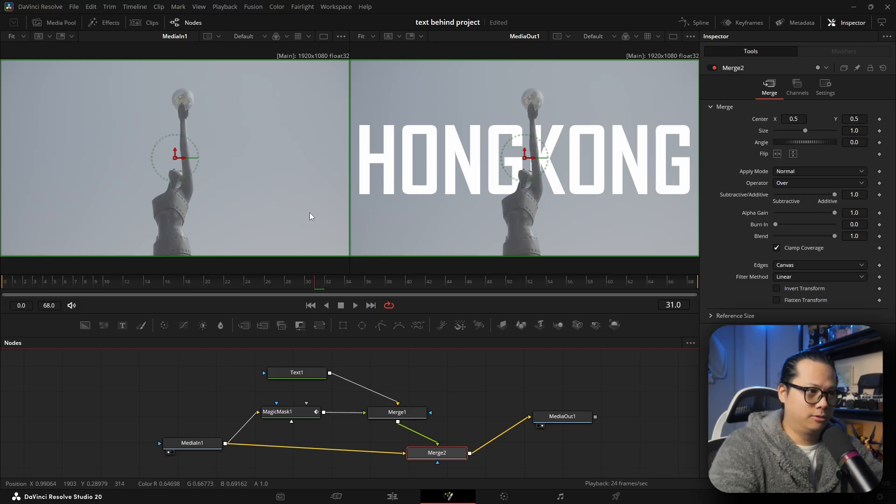
key("space")
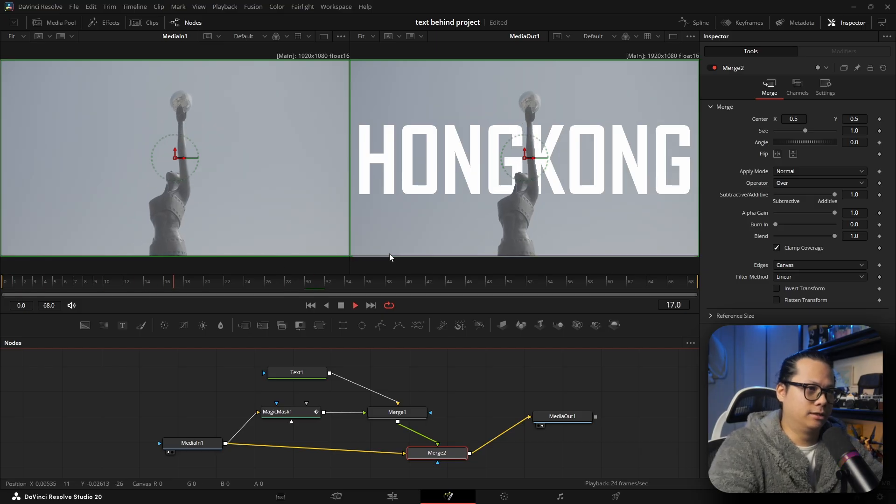
left_click_drag(433, 456, 393, 450)
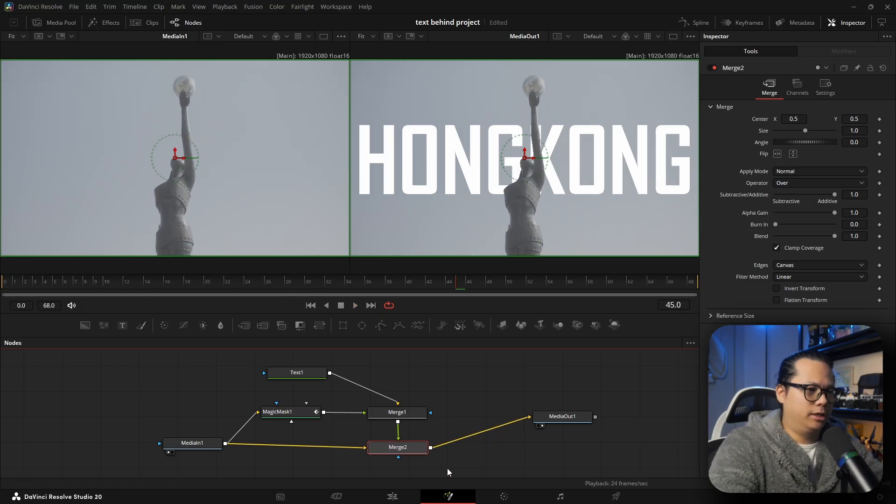
- Play the clip from the start on the Edit page and zoom into the viewer to inspect the mask edges
left_click(391, 496)
key("Home")
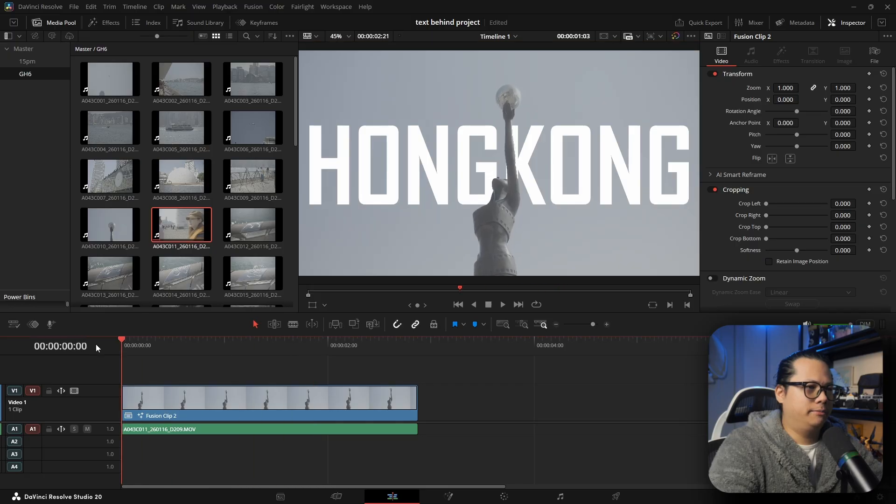
key("space")
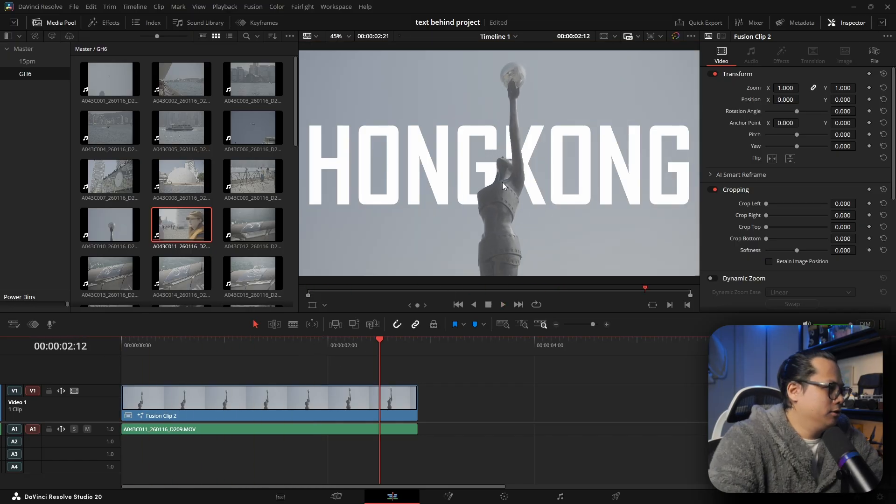
scroll(509, 162, "up", 8)
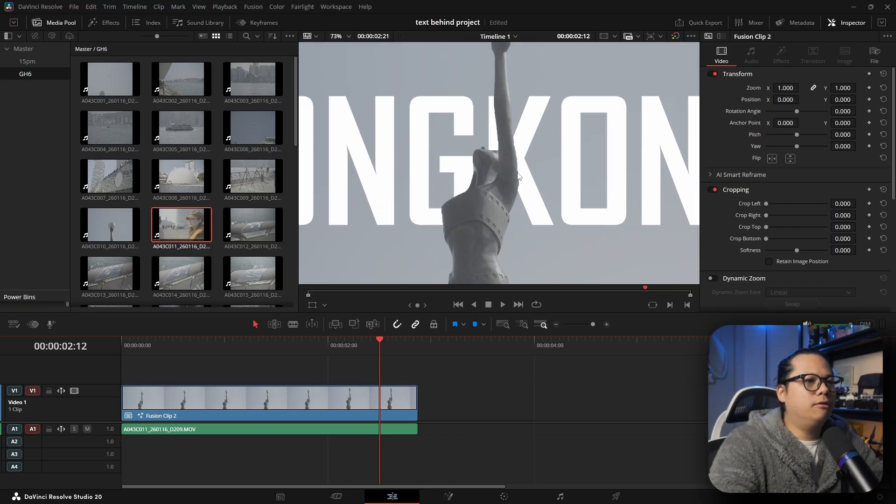
scroll(509, 159, "up", 5)
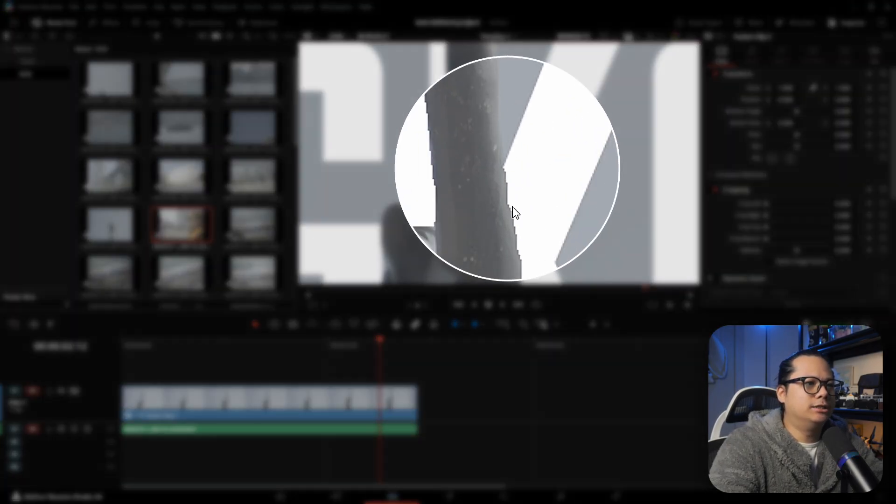
- Select the Magic Mask node in Fusion and soften its matte edges by setting Blur to 0.272
left_click_drag(533, 228, 538, 100)
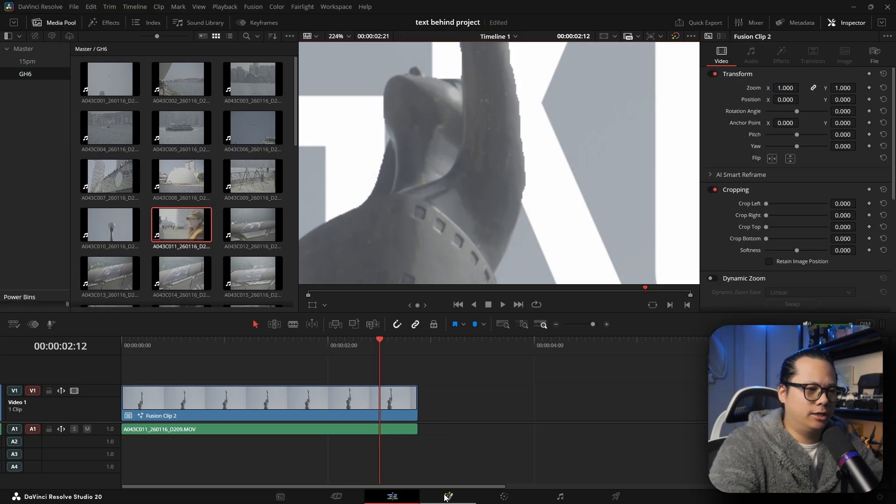
left_click(446, 498)
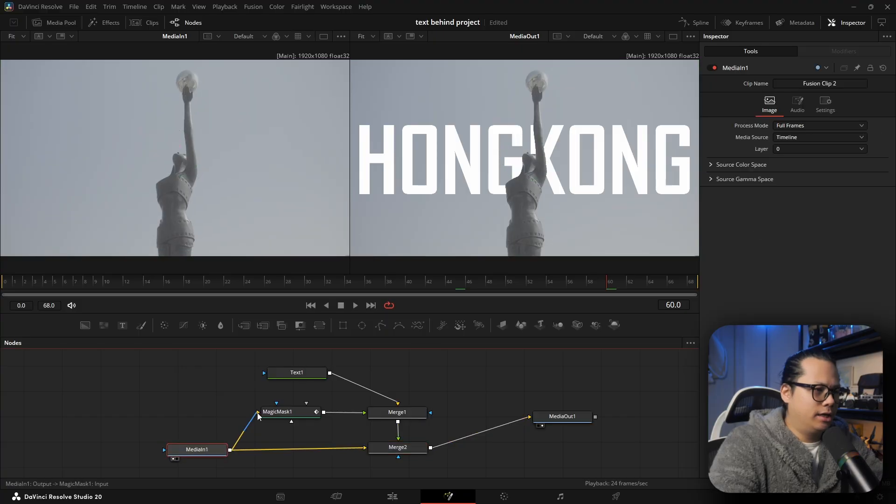
left_click(285, 413)
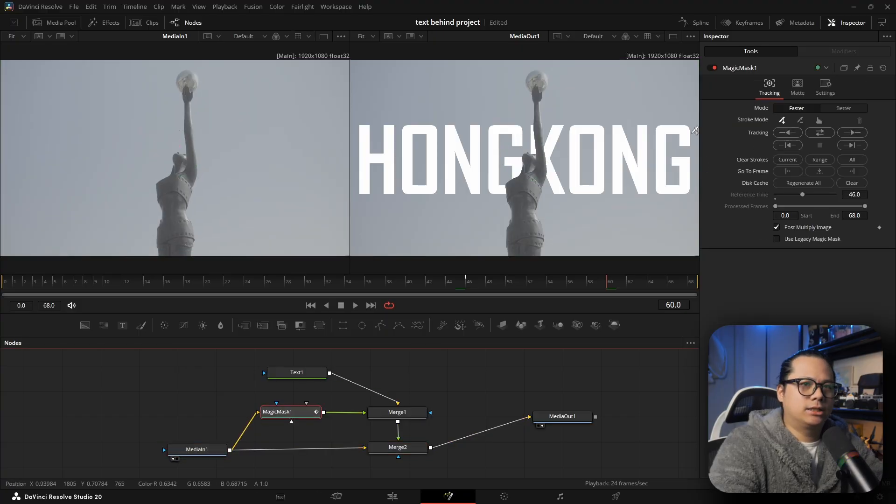
left_click(798, 92)
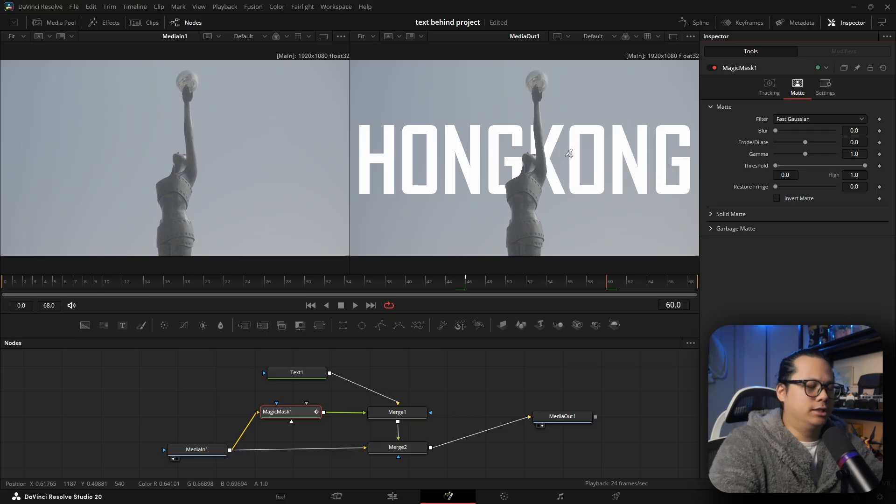
scroll(537, 149, "up", 2)
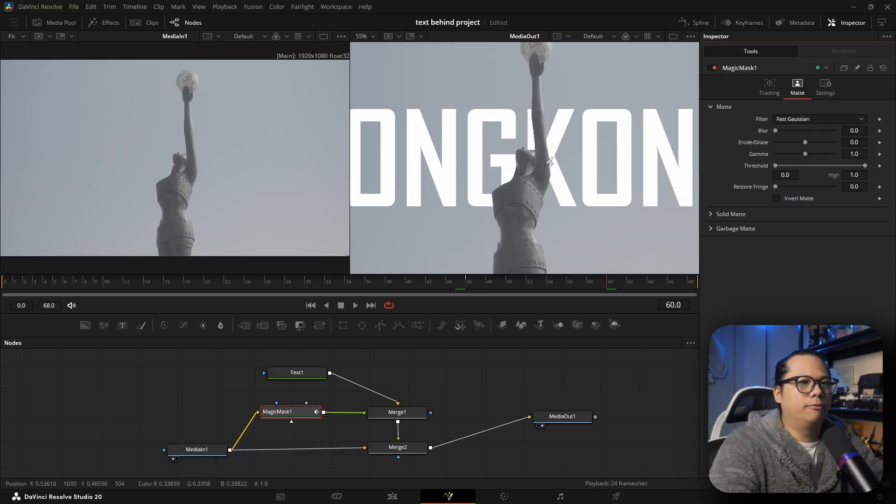
scroll(550, 158, "up", 5)
scroll(570, 157, "down", 3)
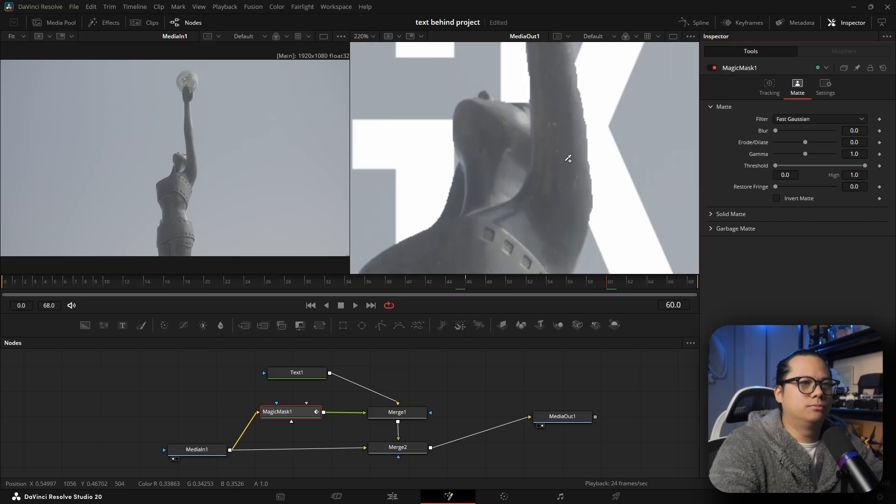
scroll(568, 159, "up", 2)
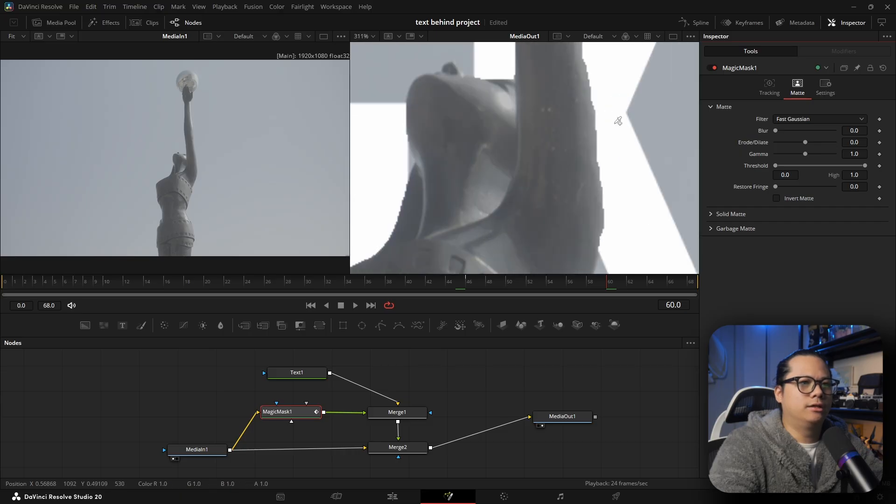
left_click_drag(600, 107, 571, 161)
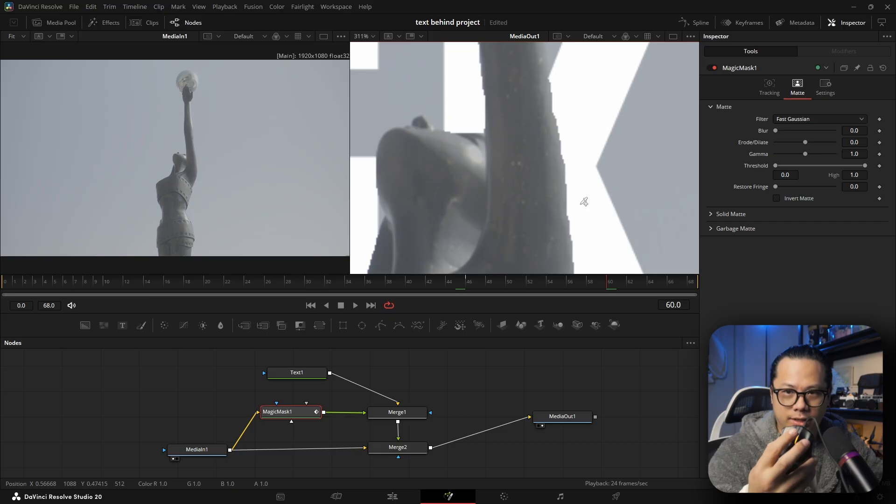
left_click_drag(542, 202, 506, 180)
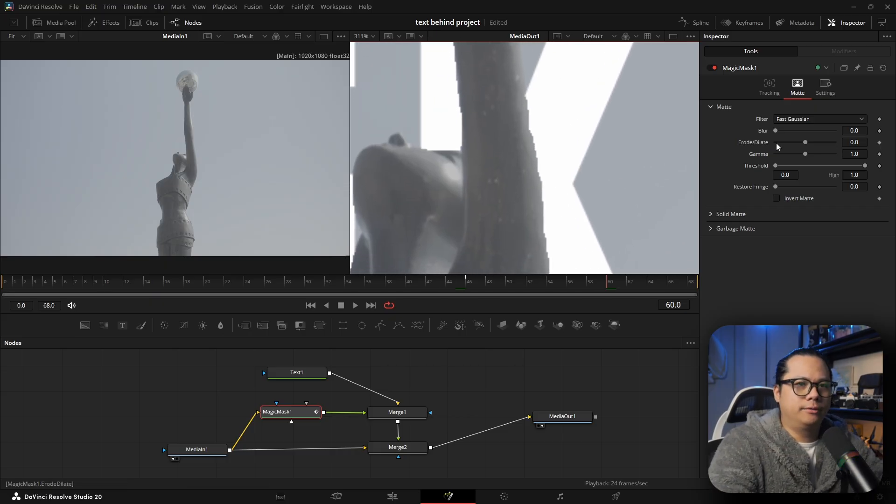
left_click(856, 130)
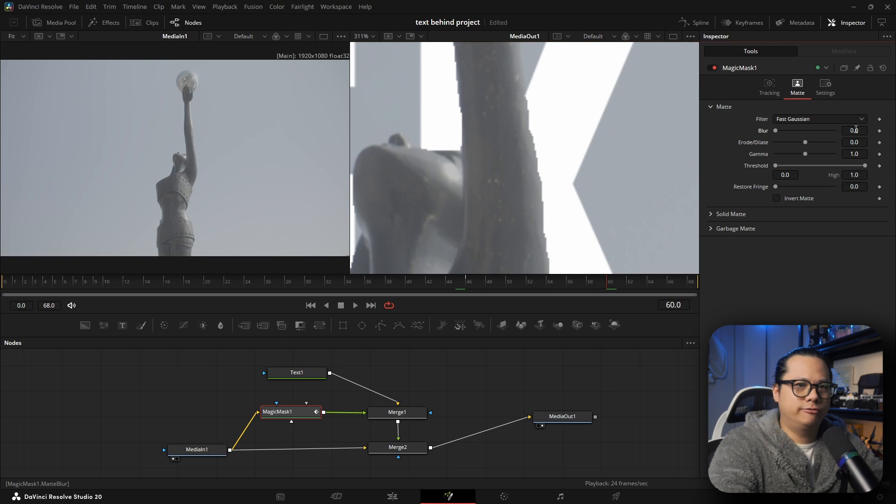
left_click_drag(855, 130, 867, 131)
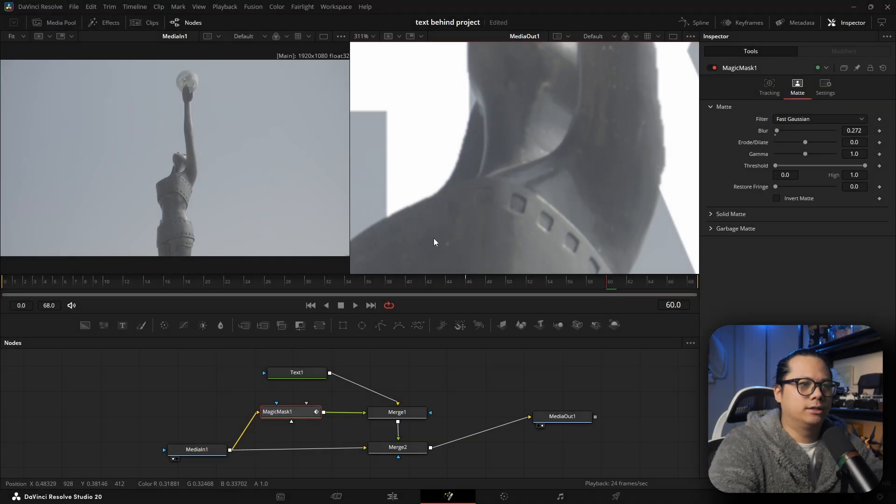
- Set the Magic Mask matte's Erode/Dilate to 0.00045
left_click_drag(434, 242, 536, 191)
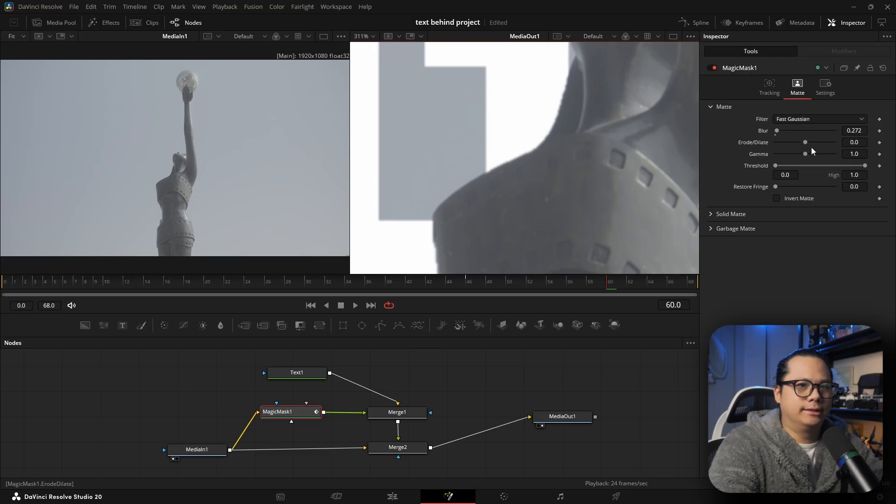
left_click(852, 143)
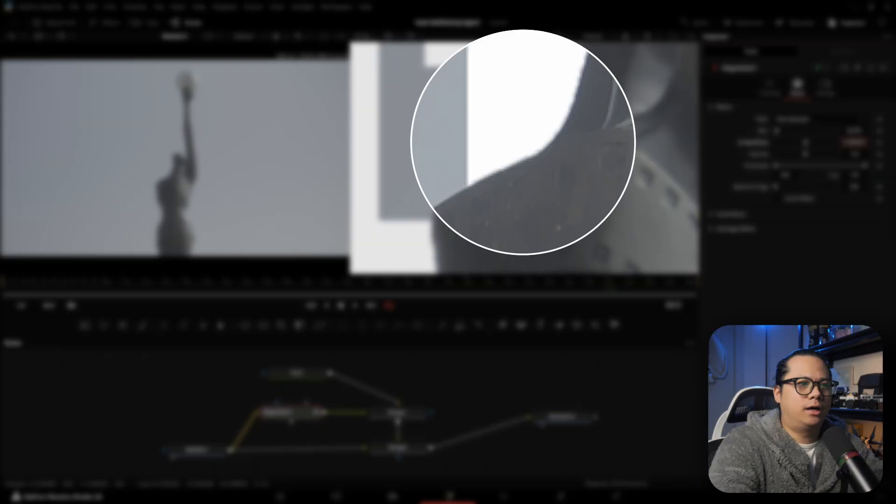
scroll(608, 149, "down", 13)
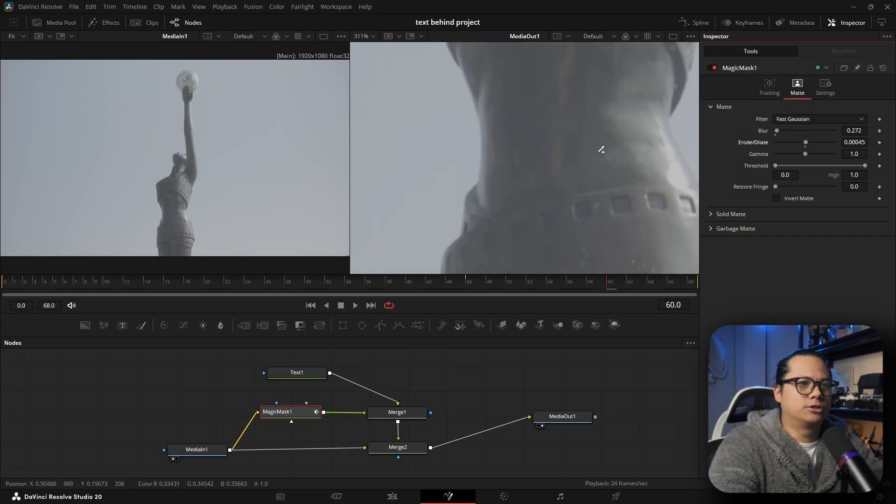
- Fit the output viewer to the frame and play back the composite in Fusion to review the edges
scroll(600, 150, "up", 12)
left_click(366, 36)
left_click(370, 46)
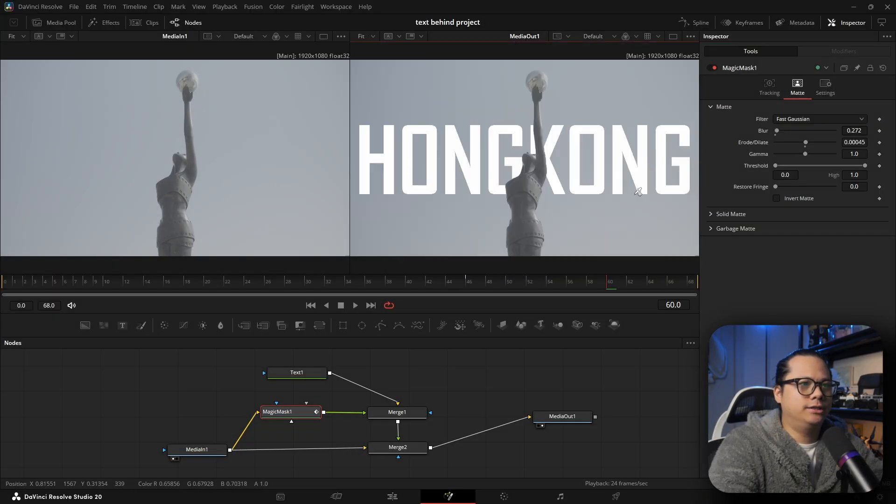
key("space")
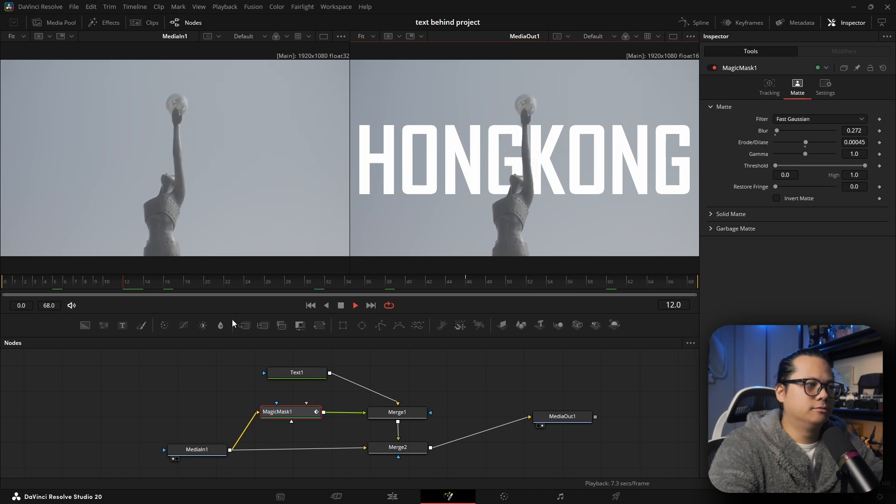
key("space")
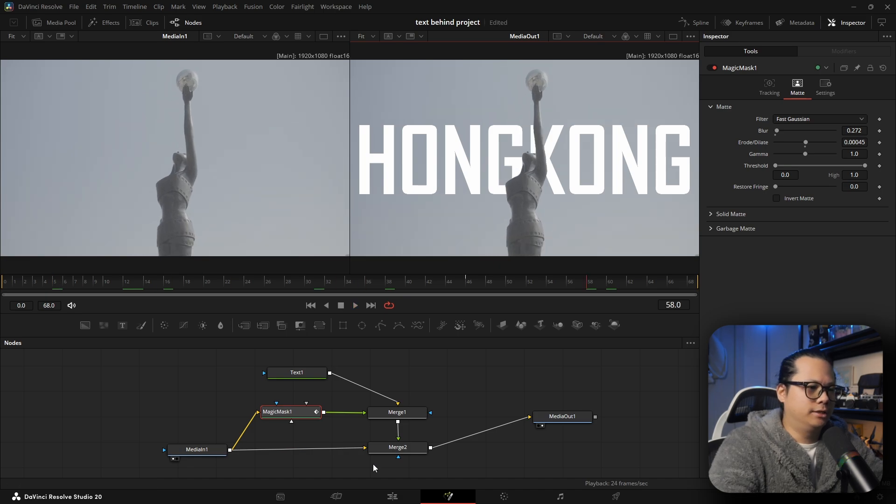
- Switch to the Edit page, move the playhead near the start and play back the clip
left_click(392, 497)
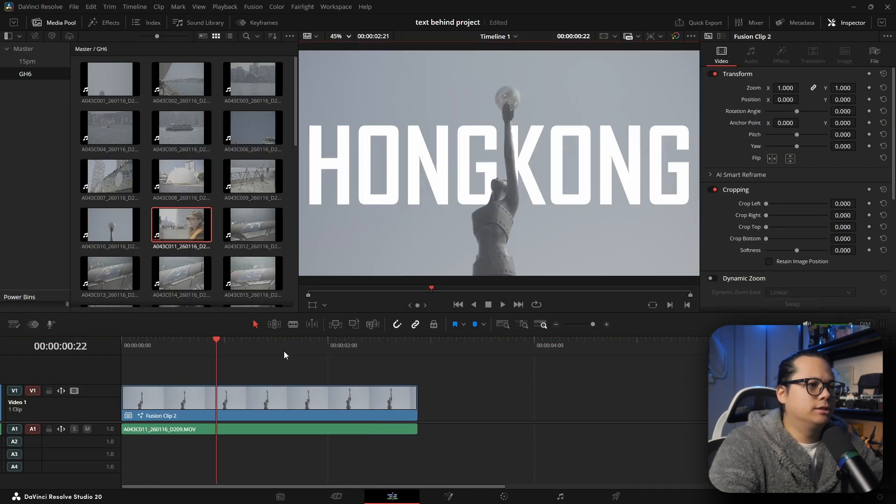
left_click_drag(257, 349, 83, 349)
key("space")
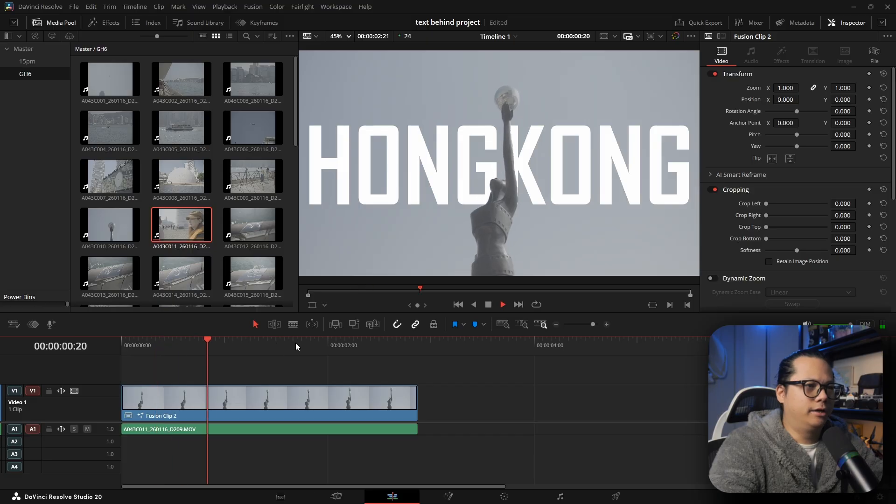
key("space")
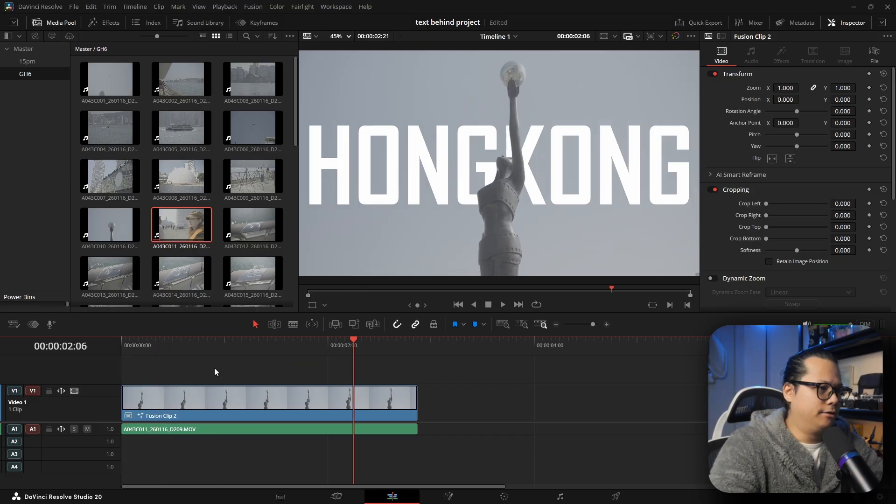
- On the Color page, apply a DJI LUT to the clip's node to convert the footage's colour
scroll(114, 424, "up", 1)
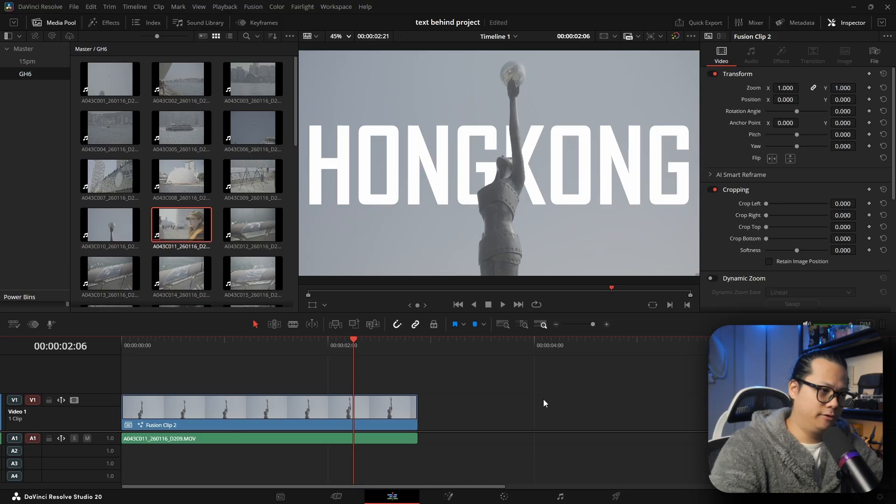
mouse_move(353, 346)
left_mouse_down()
mouse_move(274, 353)
mouse_move(341, 355)
left_mouse_up()
left_click(504, 496)
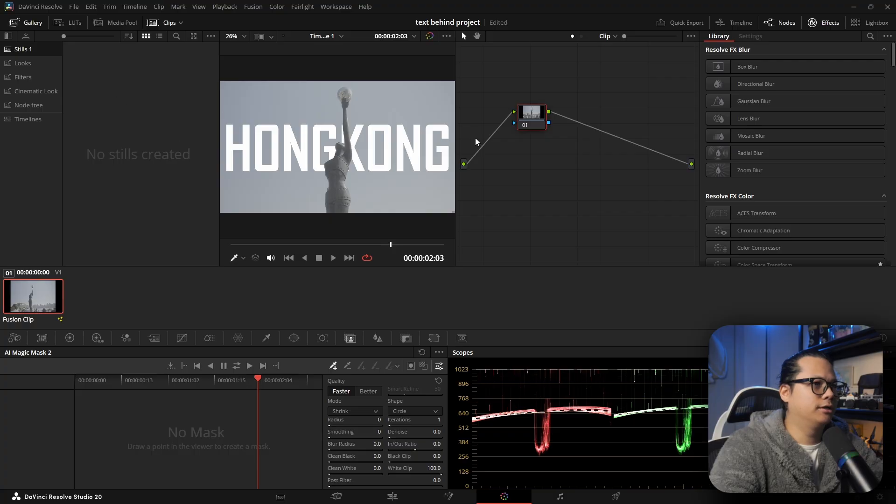
right_click(535, 119)
mouse_move(602, 218)
mouse_move(726, 202)
mouse_move(704, 301)
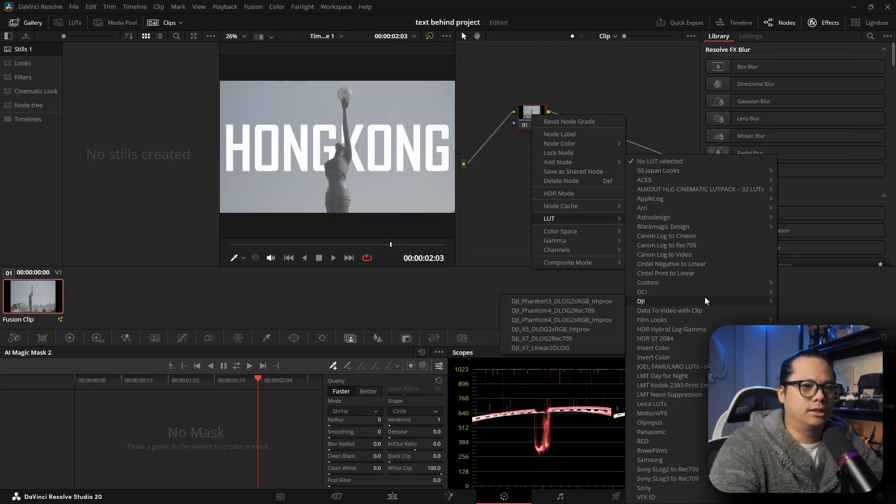
left_click(536, 292)
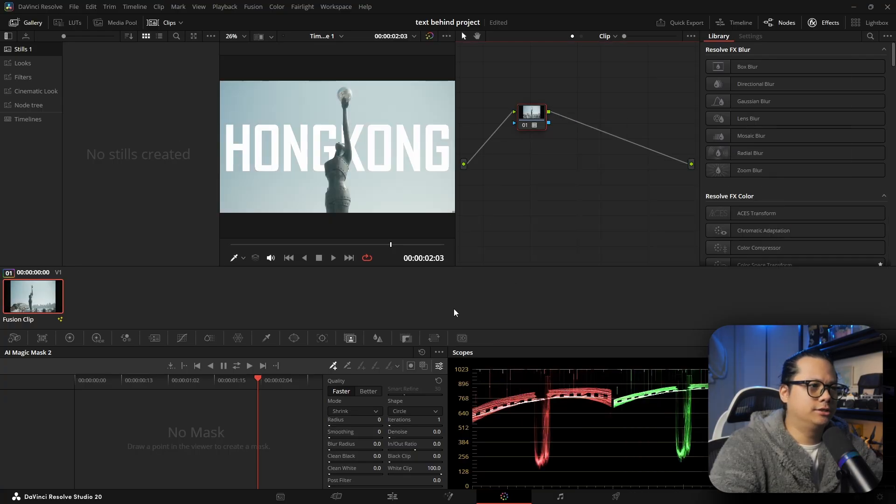
- Return to the Edit page and play back the graded clip with the text effect
left_click(392, 496)
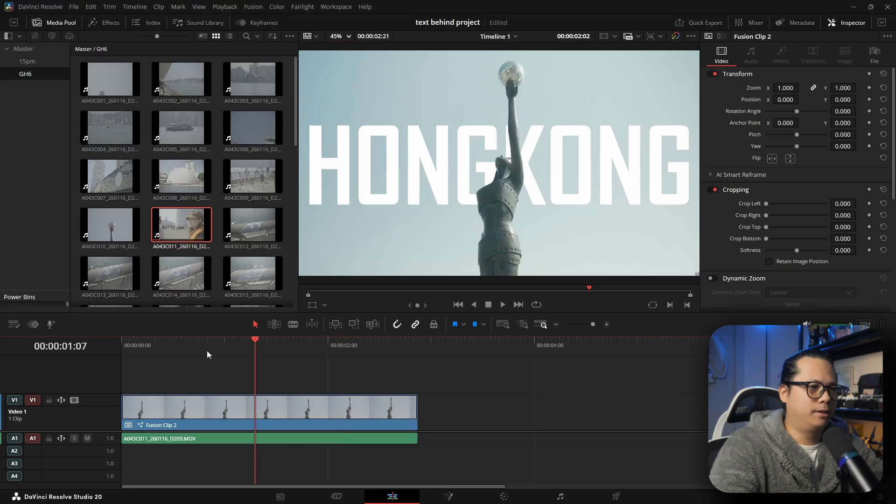
key("space")
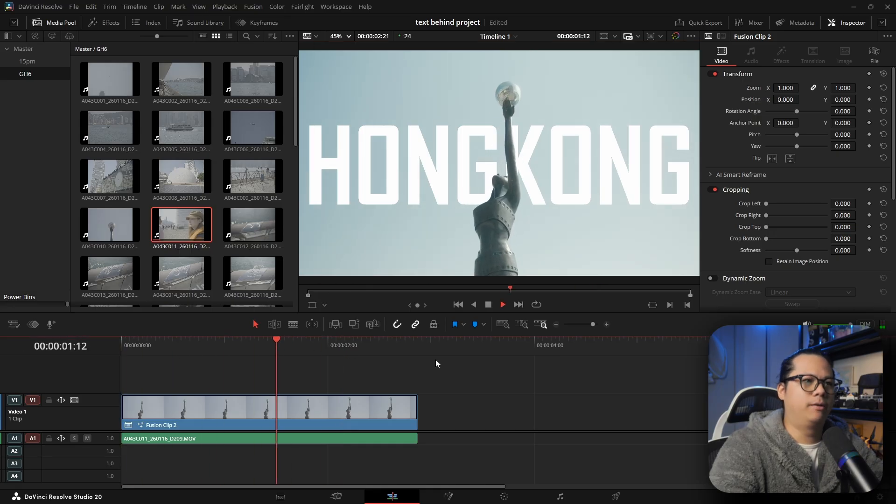